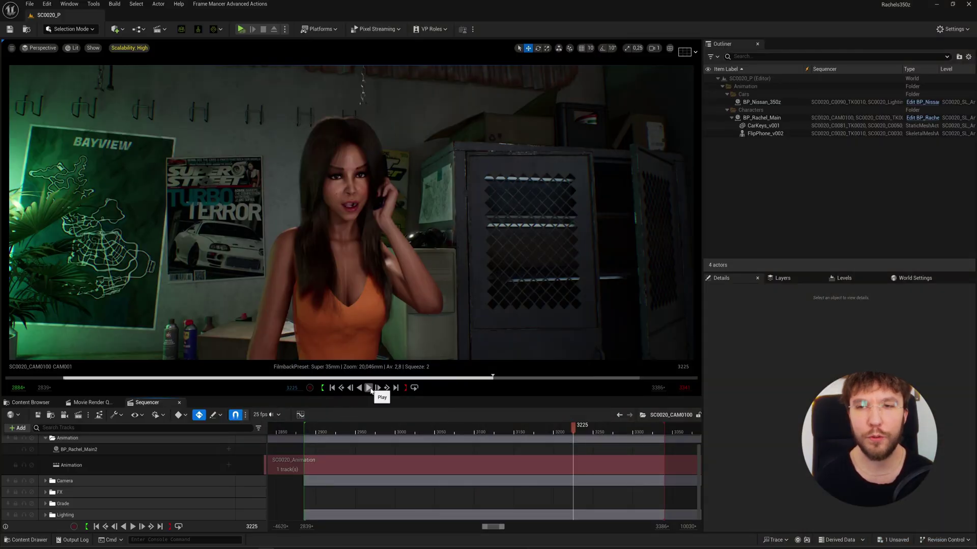
# Play the garage shot in Sequencer, stop it, and reset the time to frame 3152
pyautogui.click(369, 388)
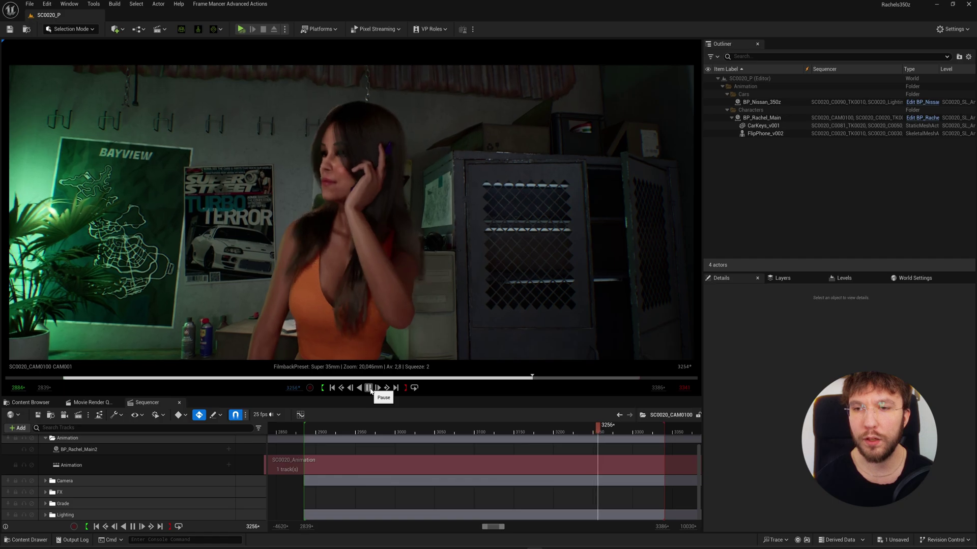
pyautogui.click(369, 389)
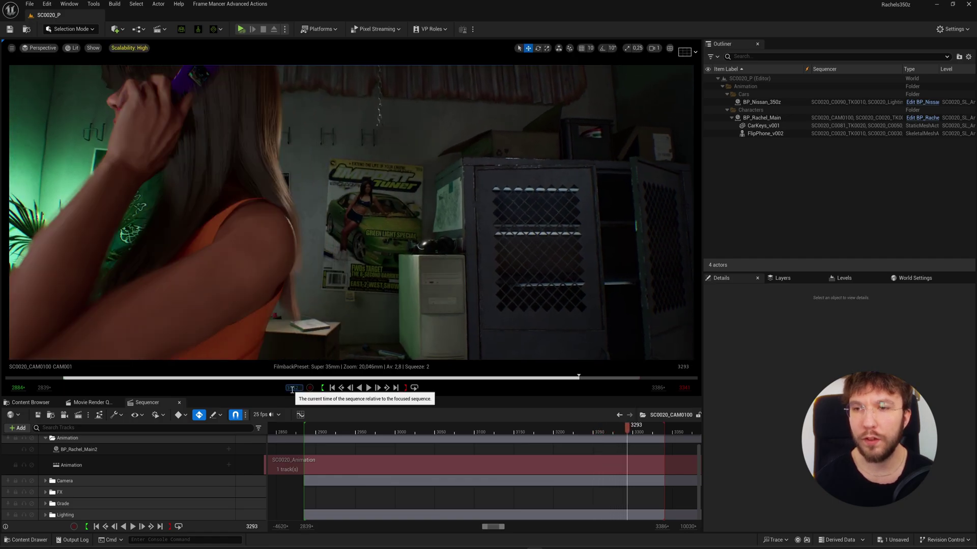
pyautogui.press('Return')
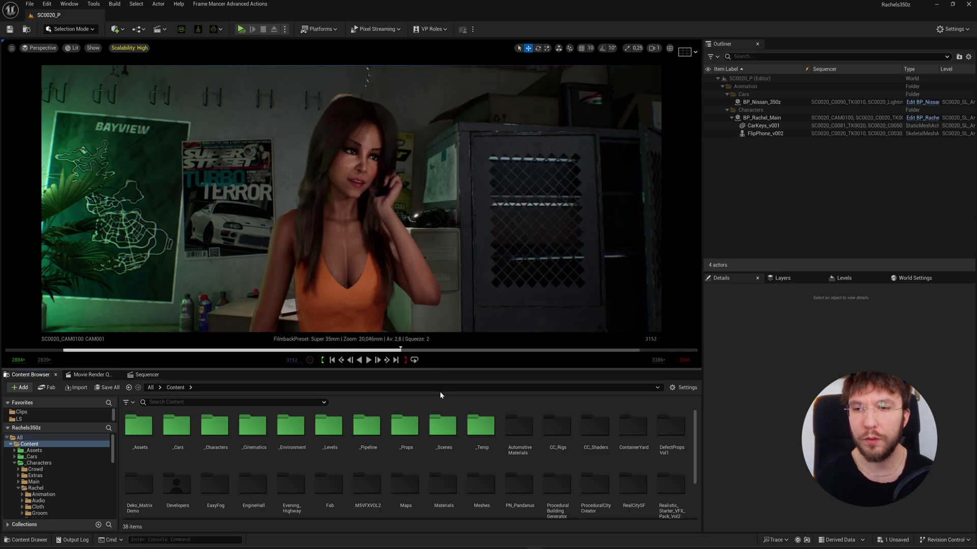
# Open the Deformers folder inside _Pipeline in the Content Browser
pyautogui.doubleClick(372, 435)
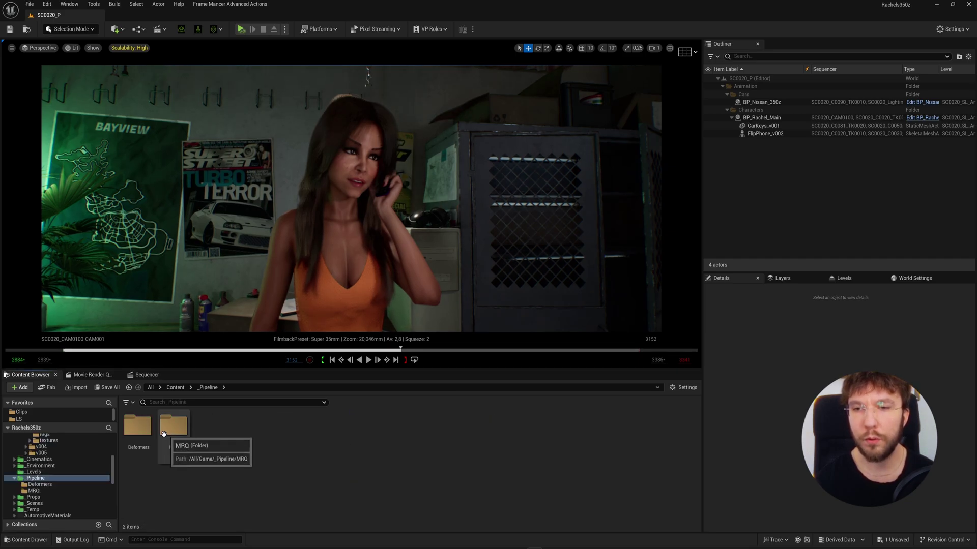
pyautogui.click(143, 432)
pyautogui.doubleClick(143, 432)
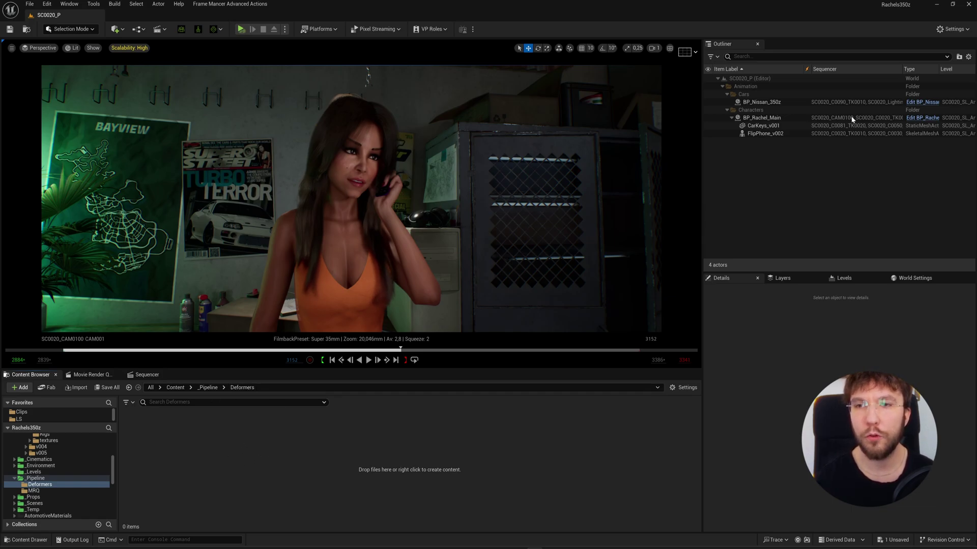
# Look up the deformer plugins by searching 'defo' in the Plugins browser
pyautogui.click(953, 29)
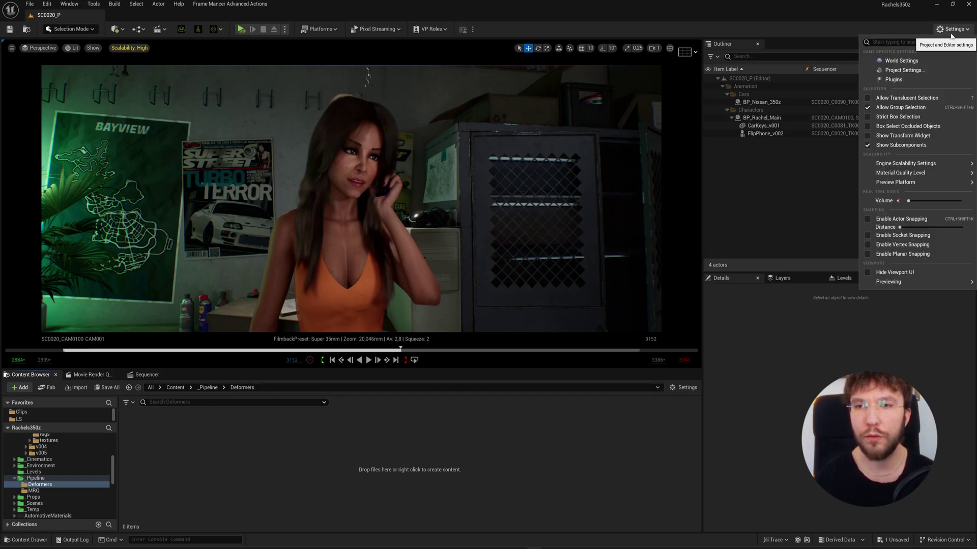
pyautogui.click(910, 81)
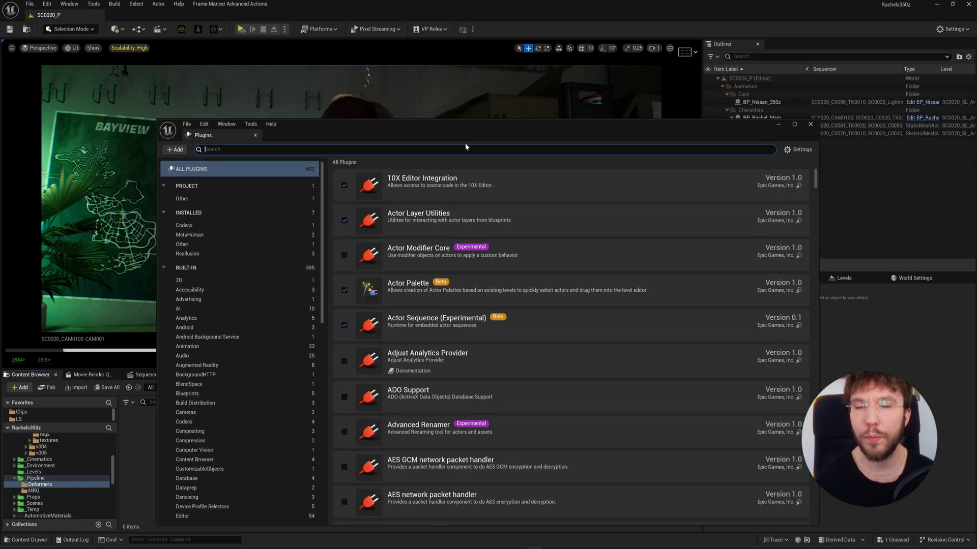
pyautogui.moveTo(450, 127); pyautogui.dragTo(469, 90)
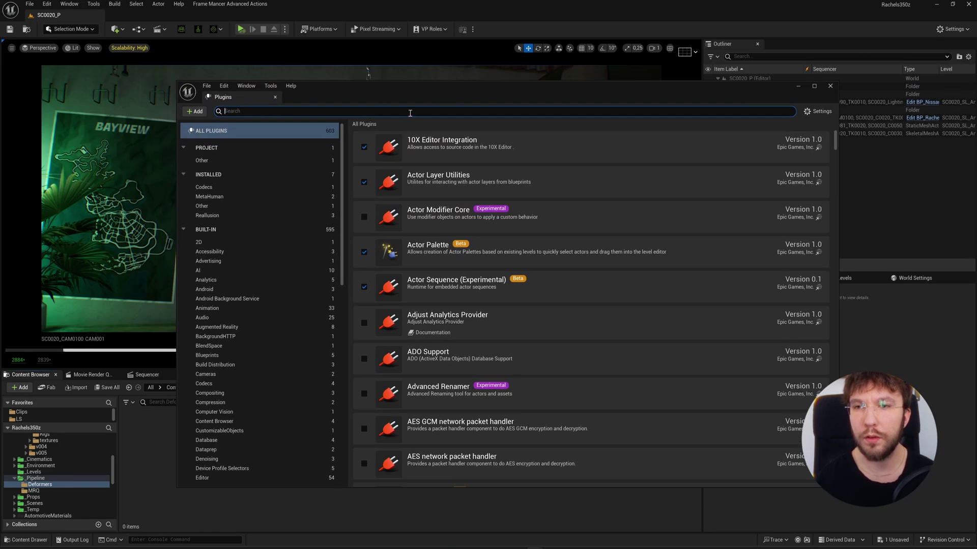
pyautogui.write('defo')
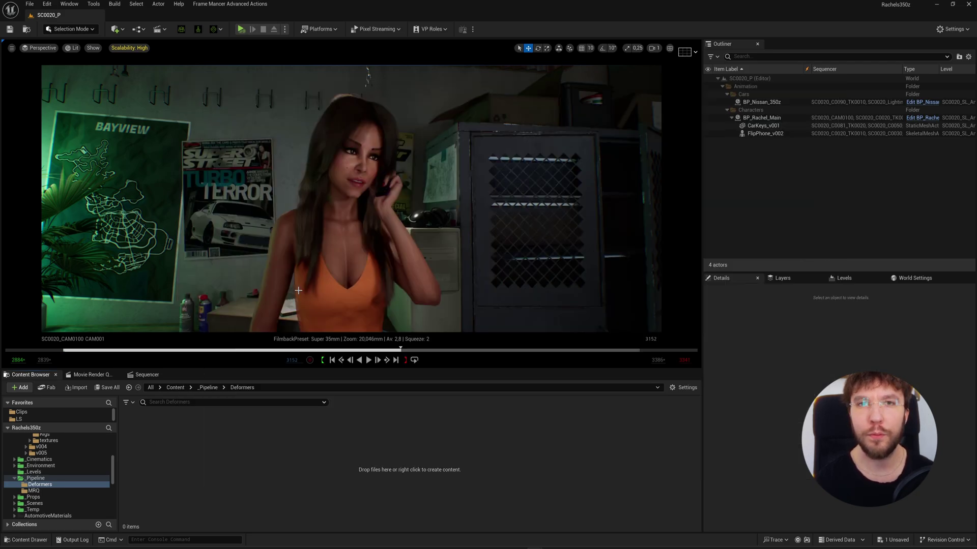
# Add a Deformer Graph asset to the Deformers folder, named DG_Function_ArmTwist
pyautogui.rightClick(243, 446)
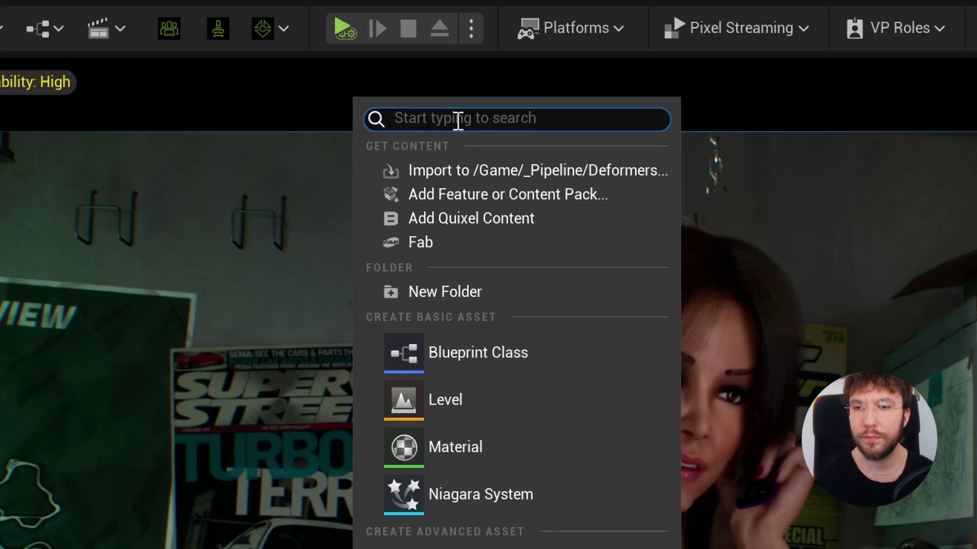
pyautogui.write('deform')
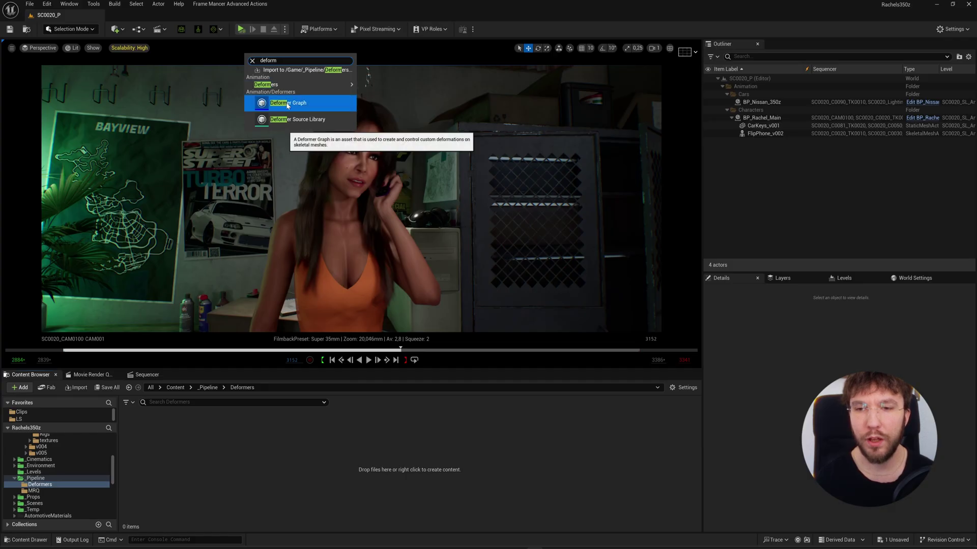
pyautogui.click(287, 104)
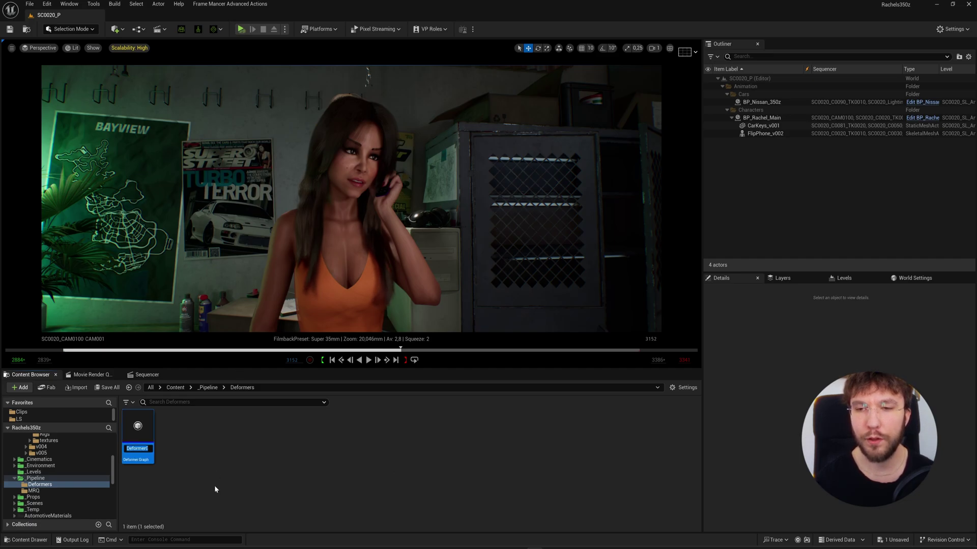
pyautogui.write('DG_Function_')
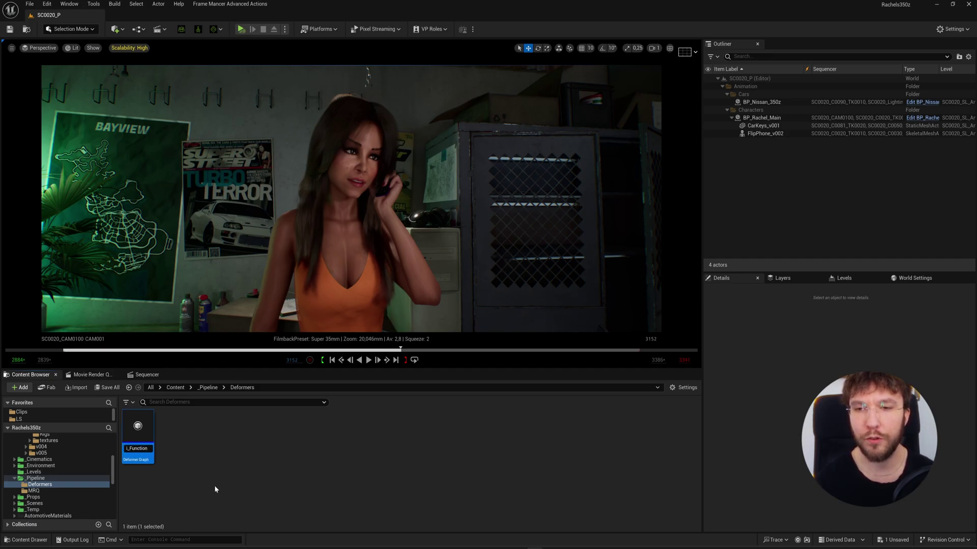
pyautogui.write('Arm')
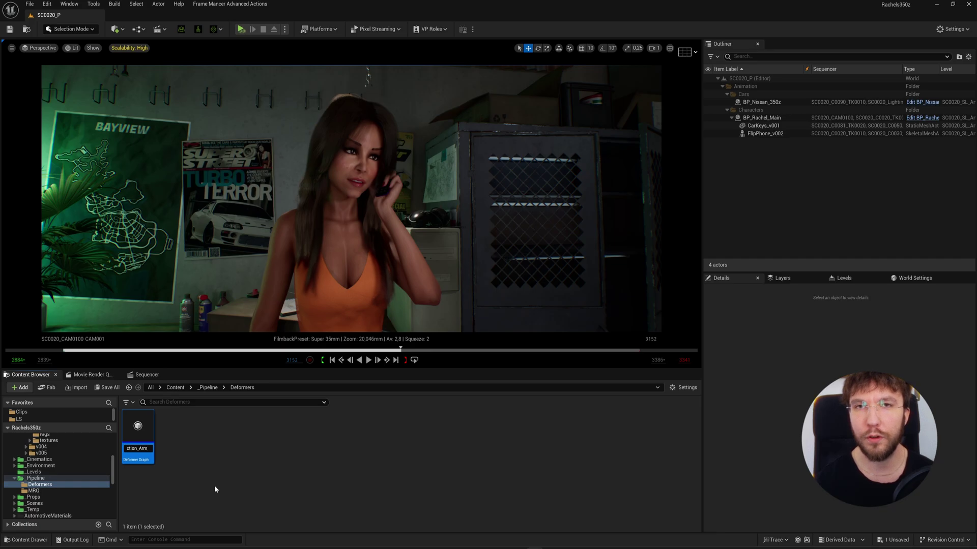
pyautogui.write('Twist')
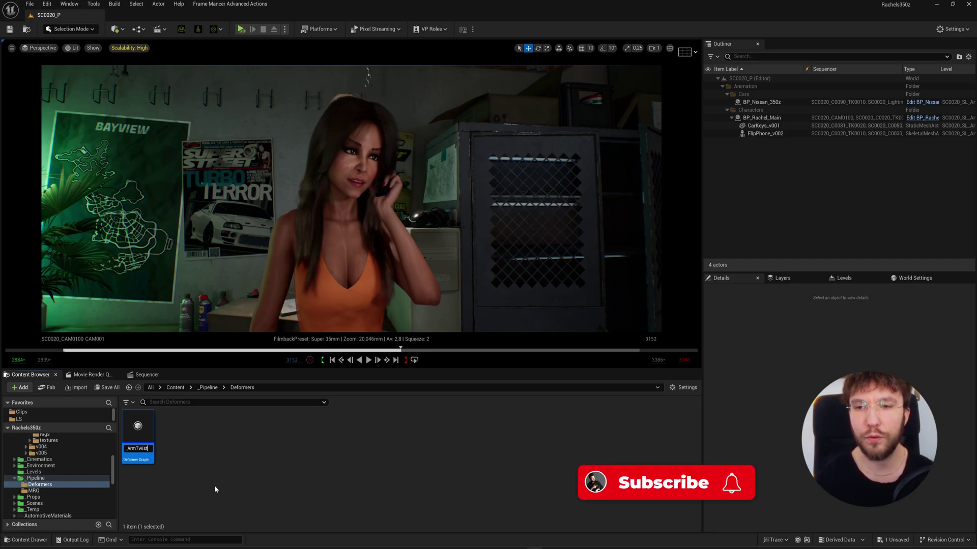
pyautogui.click(217, 481)
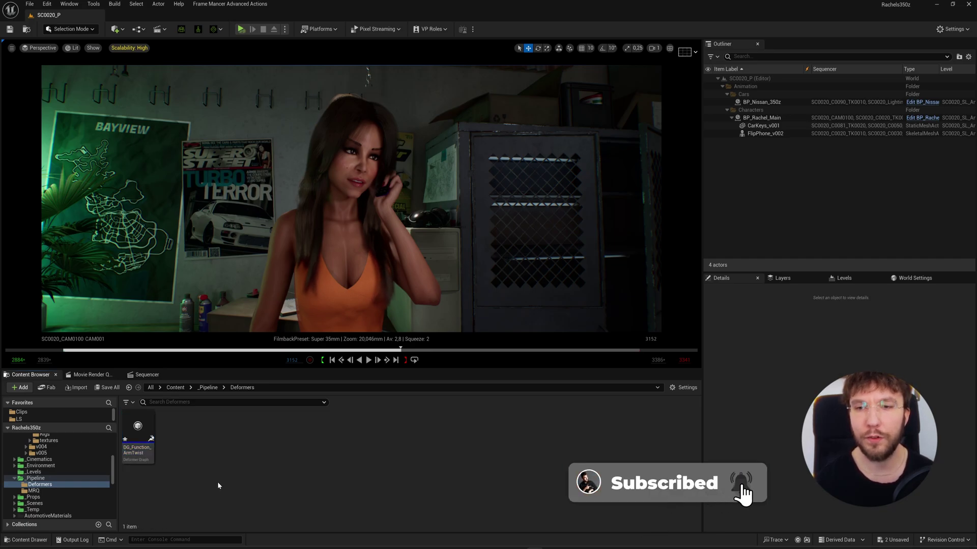
pyautogui.click(150, 436)
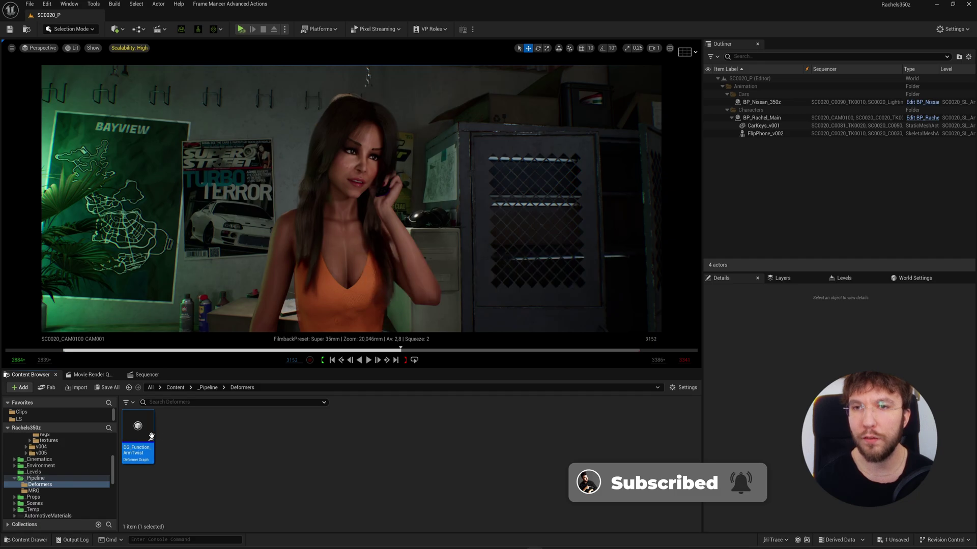
# In DG_Function_ArmTwist, add the Primary binding and connect its Skeletal Mesh to a Skinned Mesh node
pyautogui.doubleClick(137, 430)
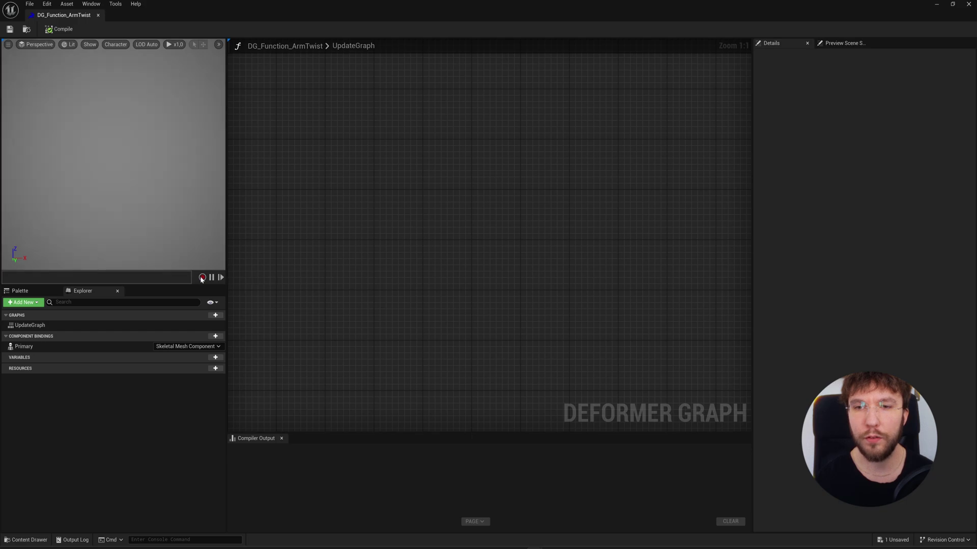
pyautogui.click(20, 291)
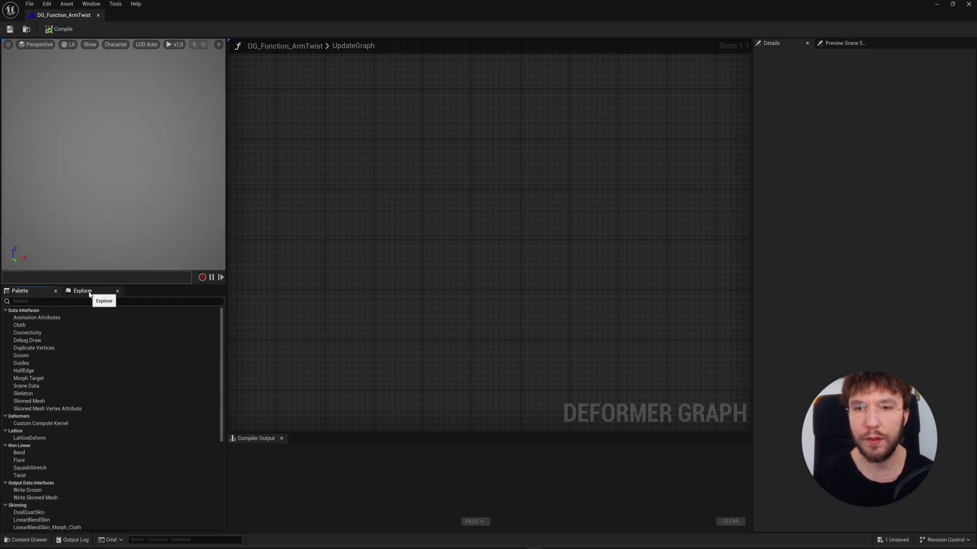
pyautogui.click(77, 292)
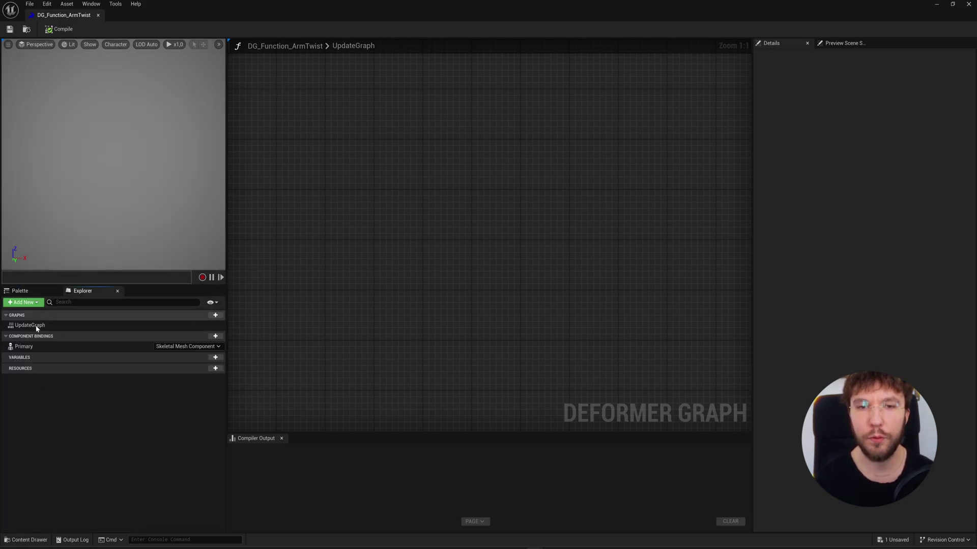
pyautogui.moveTo(27, 348); pyautogui.dragTo(320, 258)
pyautogui.moveTo(312, 210); pyautogui.dragTo(405, 222)
pyautogui.write('skinne')
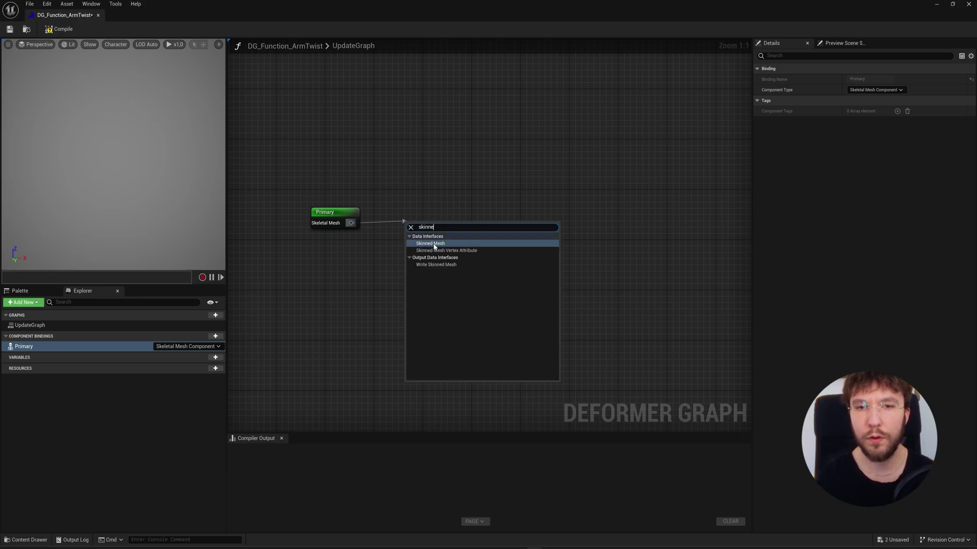
pyautogui.click(433, 244)
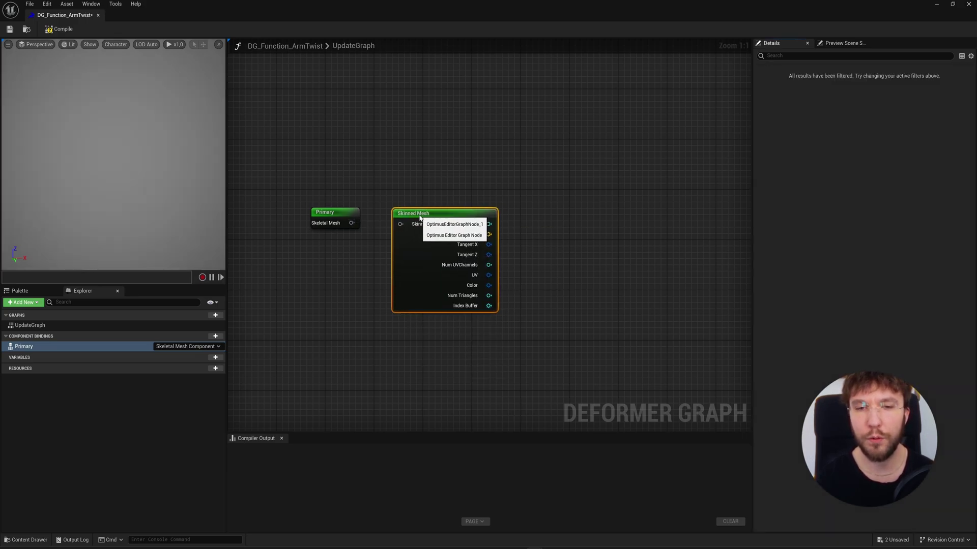
pyautogui.moveTo(351, 223); pyautogui.dragTo(391, 227)
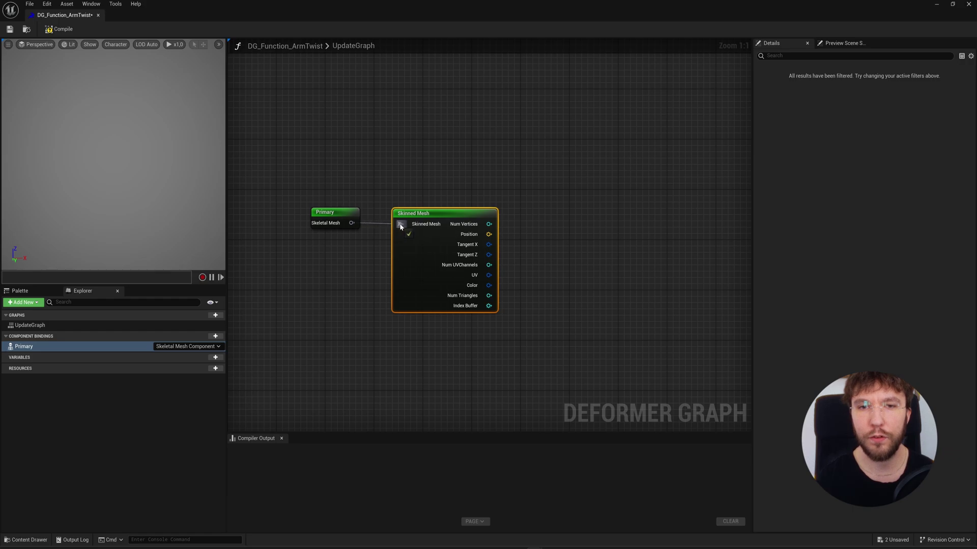
# Add a DualQuatSkin node from the Skinned Mesh Position pin
pyautogui.moveTo(561, 258); pyautogui.dragTo(469, 230, button='right')
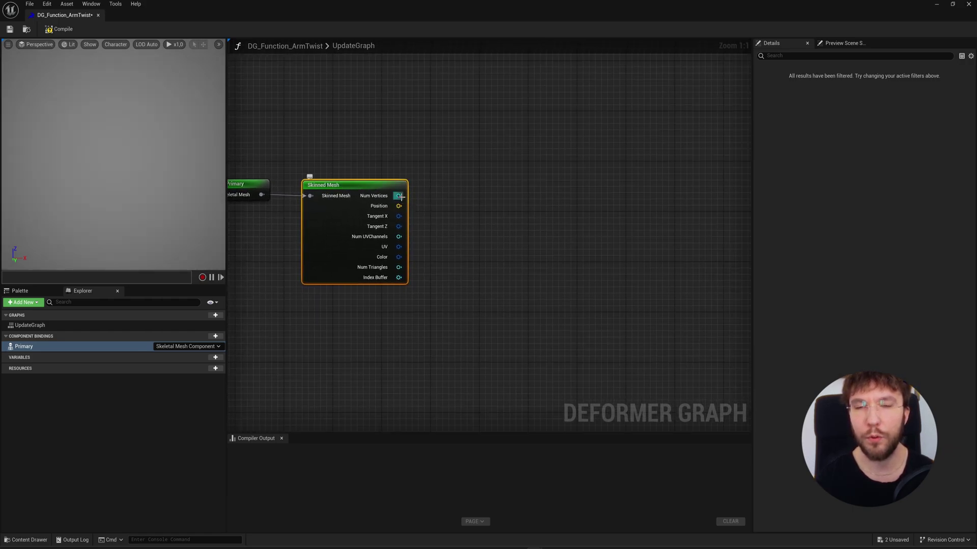
pyautogui.moveTo(399, 206); pyautogui.dragTo(456, 206)
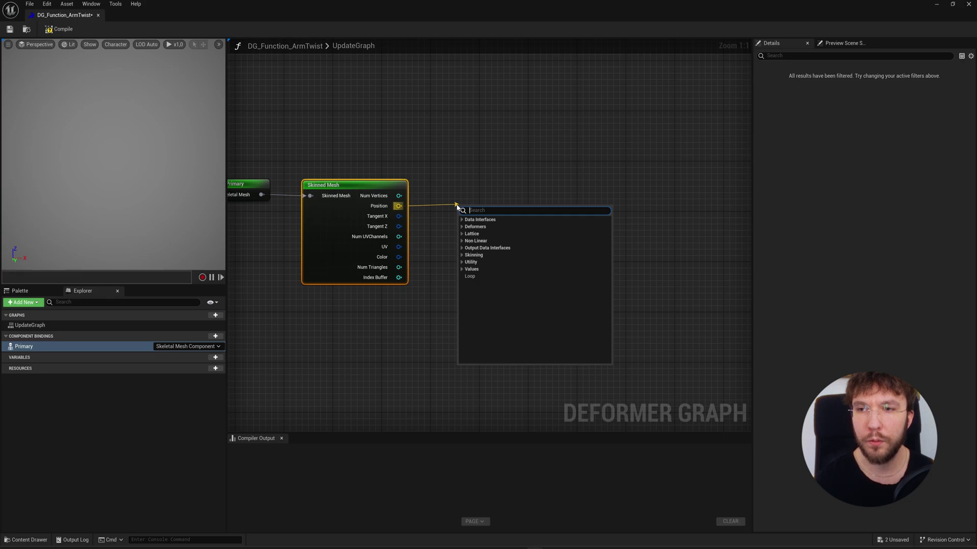
pyautogui.write('skin')
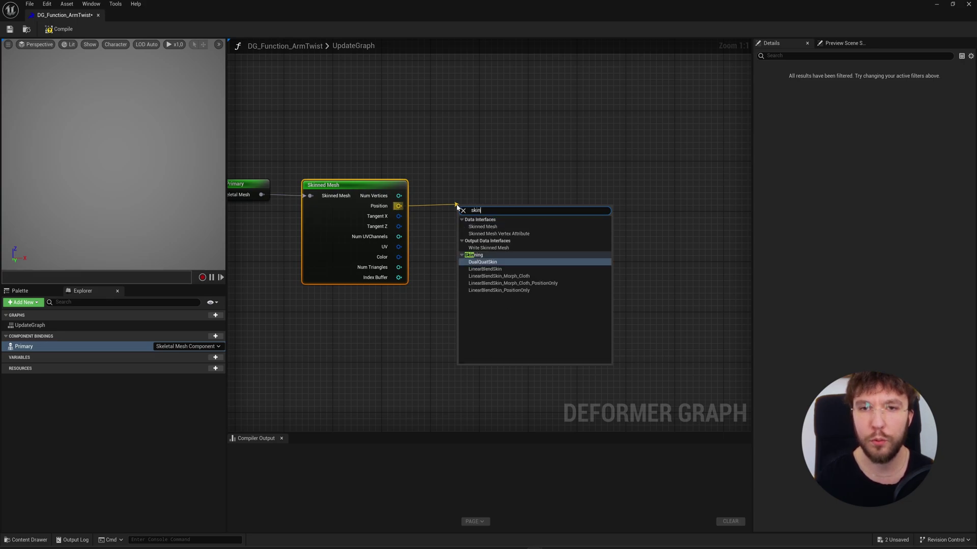
pyautogui.click(481, 262)
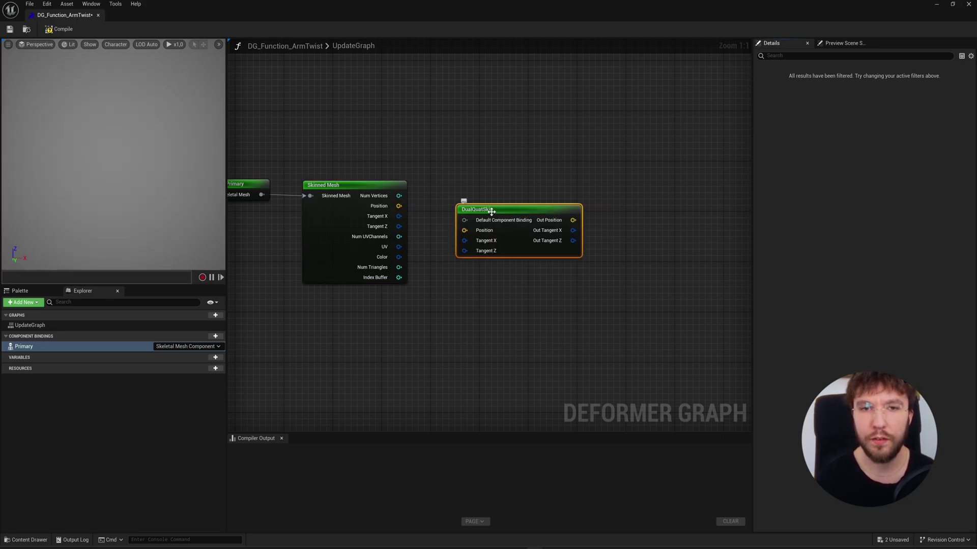
# Wire Skinned Mesh Position, Tangent X and Tangent Z into DualQuatSkin's matching inputs
pyautogui.moveTo(492, 211); pyautogui.dragTo(474, 192)
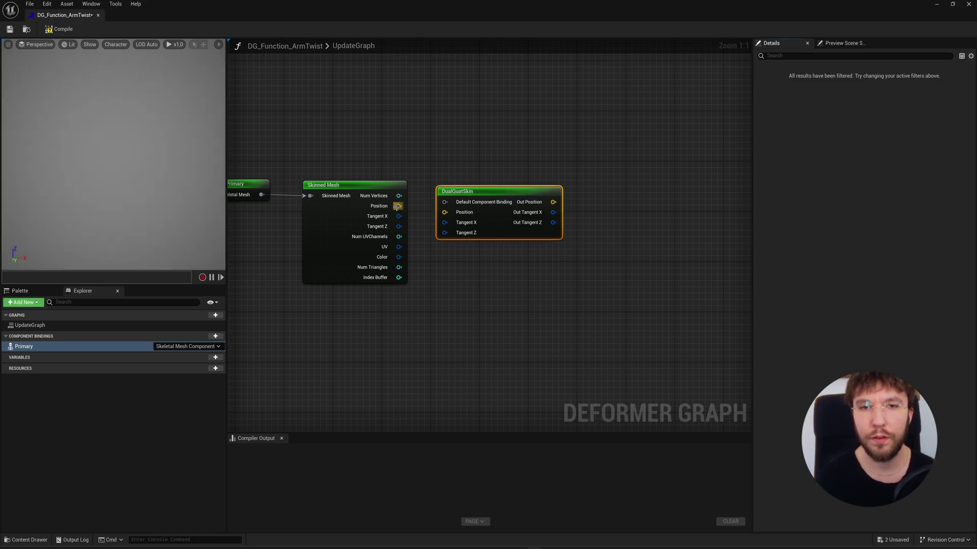
pyautogui.moveTo(397, 207); pyautogui.dragTo(444, 236)
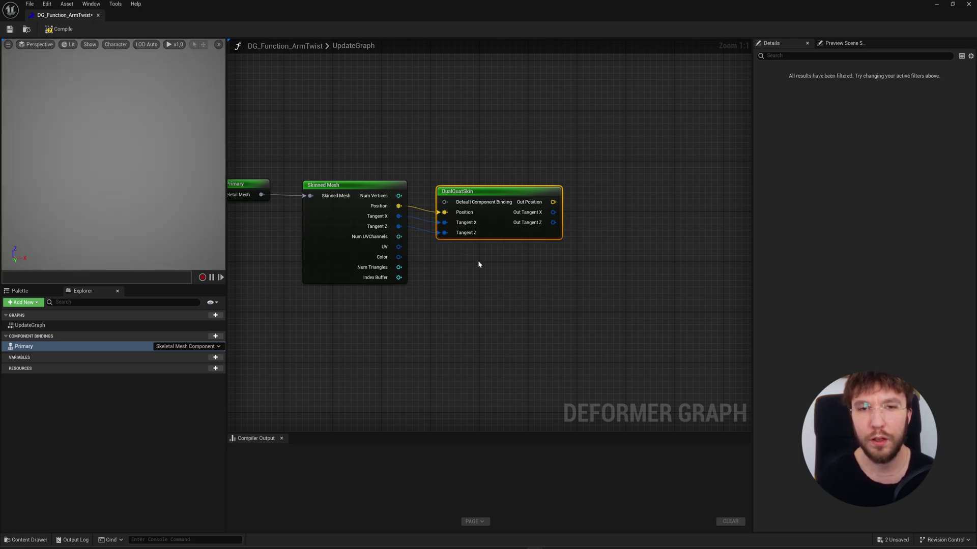
pyautogui.scroll(3, 451, 255)
pyautogui.scroll(1, 452, 255)
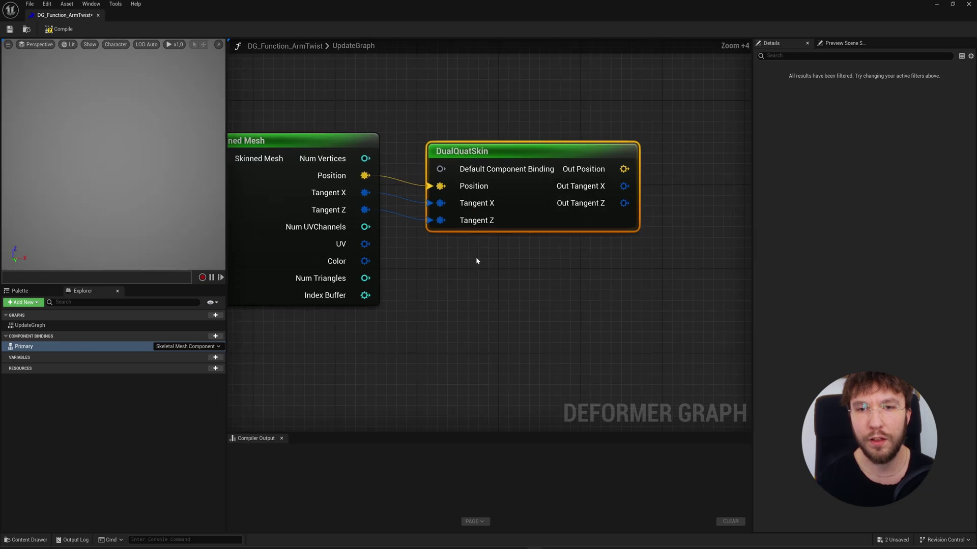
pyautogui.moveTo(562, 272); pyautogui.dragTo(347, 301, button='right')
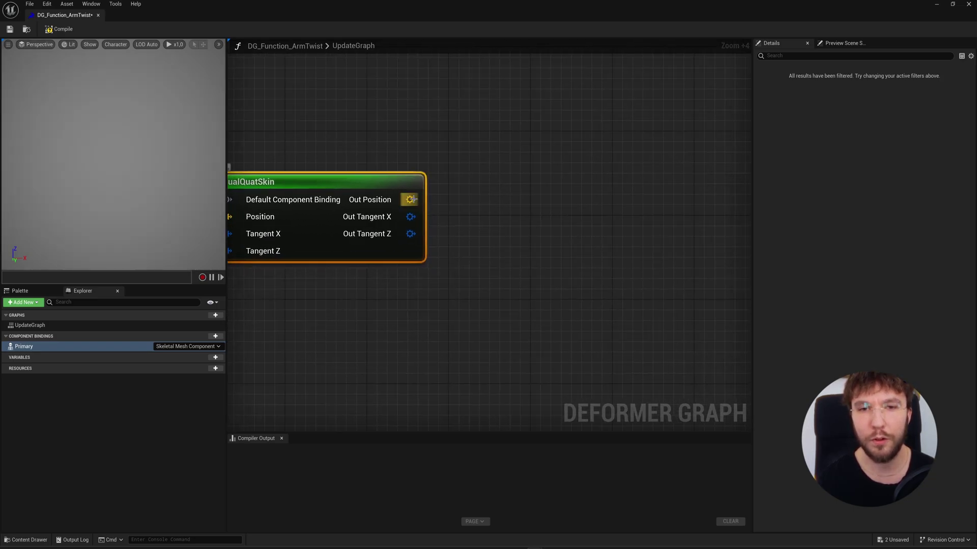
pyautogui.moveTo(411, 199); pyautogui.dragTo(483, 196)
# Add a Write Skinned Mesh node fed by DualQuatSkin's Out Position, Out Tangent X and Out Tangent Z
pyautogui.write('w')
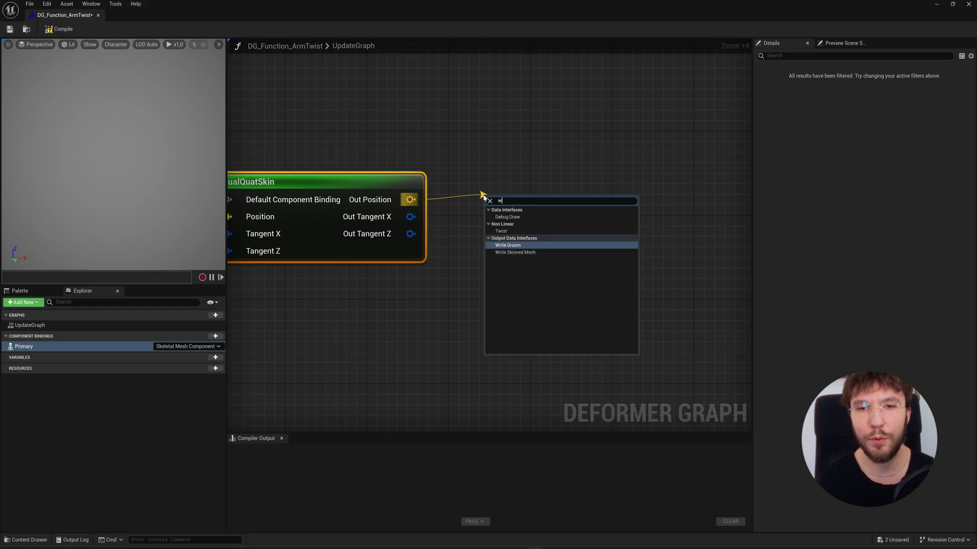
pyautogui.write('rite')
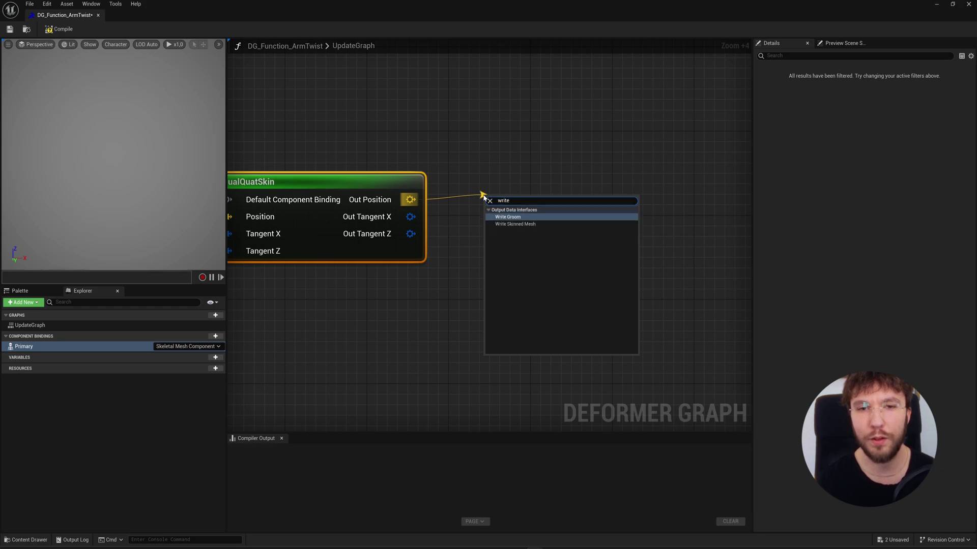
pyautogui.click(515, 223)
pyautogui.moveTo(518, 203); pyautogui.dragTo(504, 171)
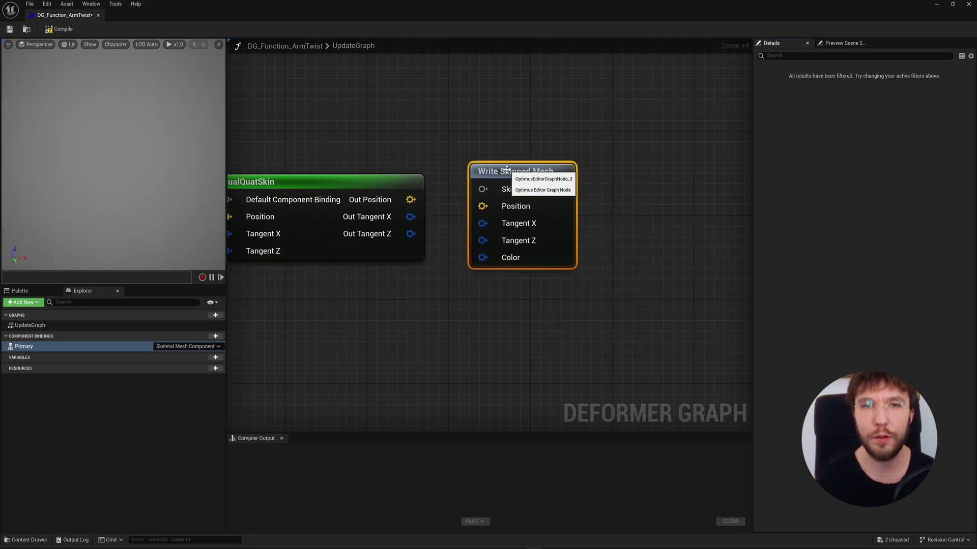
pyautogui.moveTo(435, 204); pyautogui.dragTo(482, 206)
pyautogui.moveTo(411, 218); pyautogui.dragTo(482, 224)
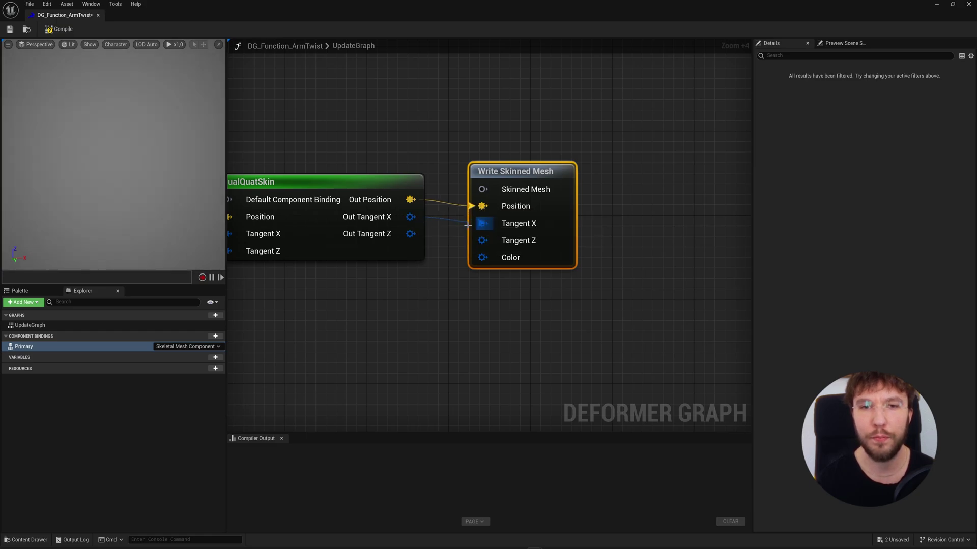
pyautogui.moveTo(410, 234); pyautogui.dragTo(477, 243)
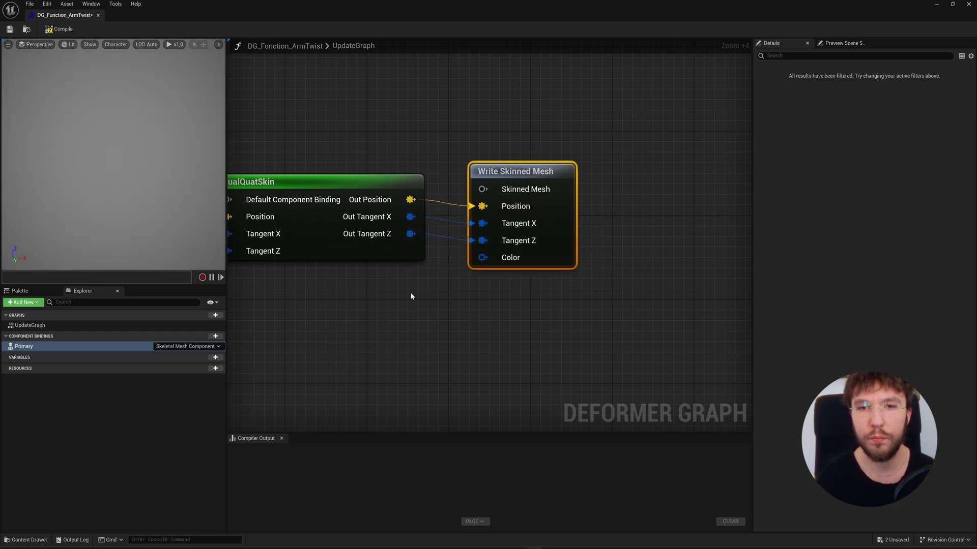
# Line up the DualQuatSkin and Write Skinned Mesh nodes with their neighbours
pyautogui.moveTo(410, 294); pyautogui.dragTo(529, 271, button='right')
pyautogui.moveTo(440, 213); pyautogui.dragTo(440, 203)
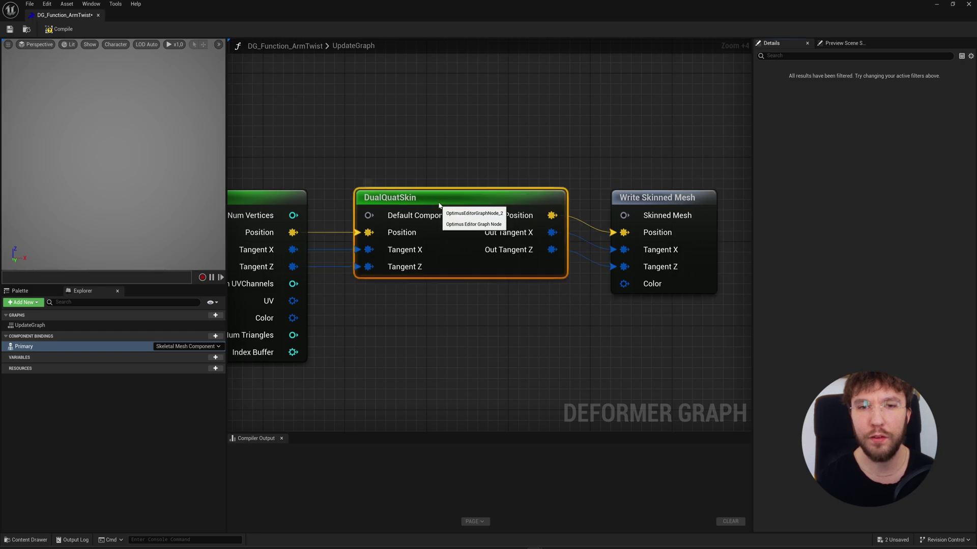
pyautogui.moveTo(672, 202); pyautogui.dragTo(682, 180)
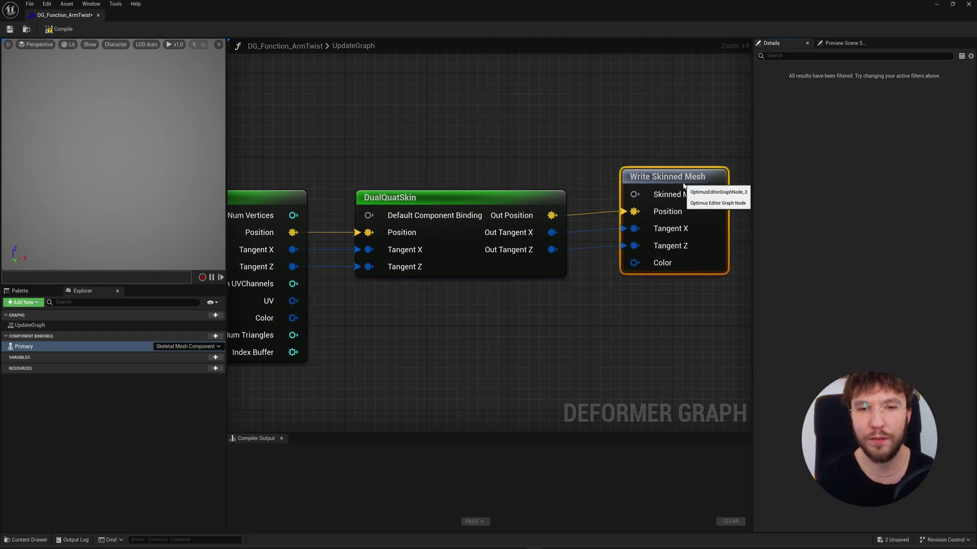
pyautogui.moveTo(413, 196); pyautogui.dragTo(543, 210, button='right')
pyautogui.scroll(-3, 524, 221)
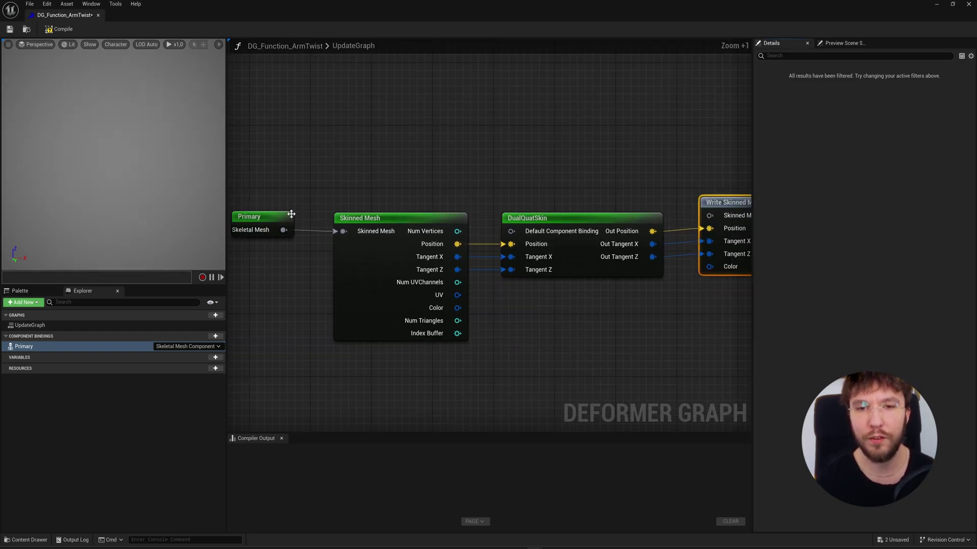
# Connect Primary's Skeletal Mesh to the DualQuatSkin and Write Skinned Mesh component pins
pyautogui.moveTo(281, 230); pyautogui.dragTo(511, 234)
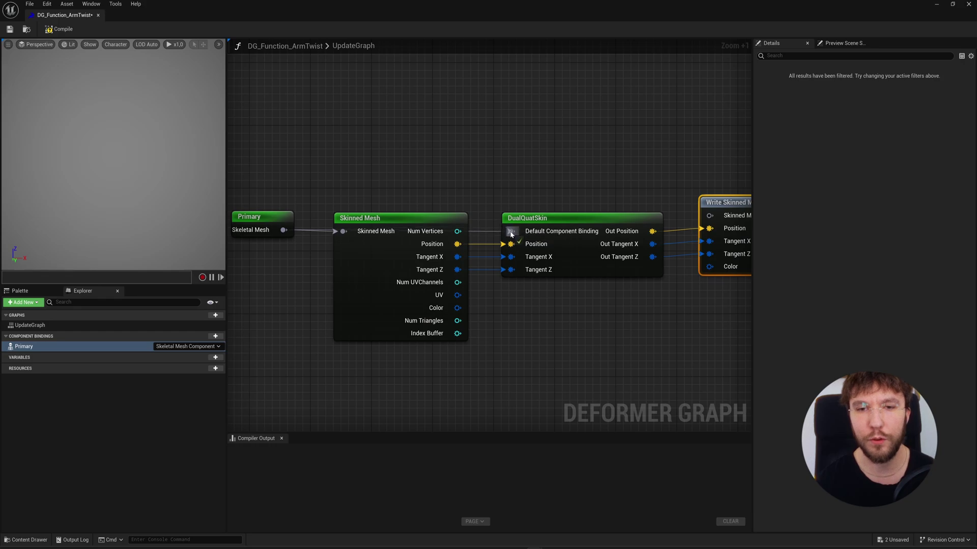
pyautogui.moveTo(284, 230); pyautogui.dragTo(714, 218)
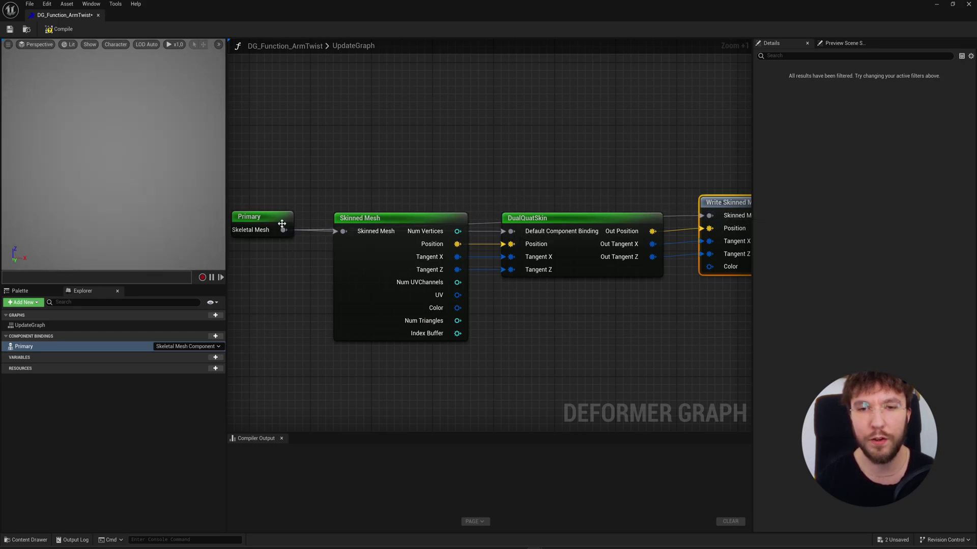
pyautogui.moveTo(282, 224); pyautogui.dragTo(292, 170)
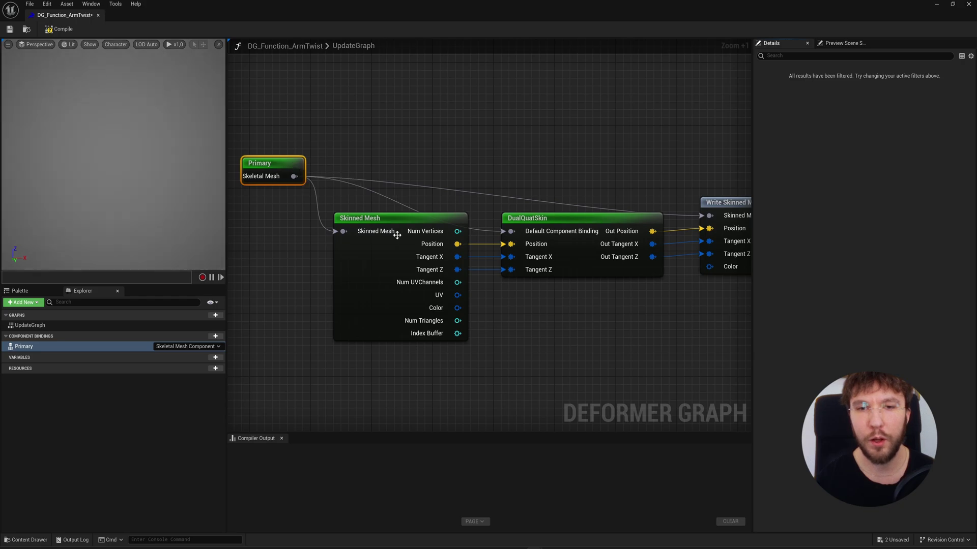
pyautogui.moveTo(633, 301); pyautogui.dragTo(573, 290, button='right')
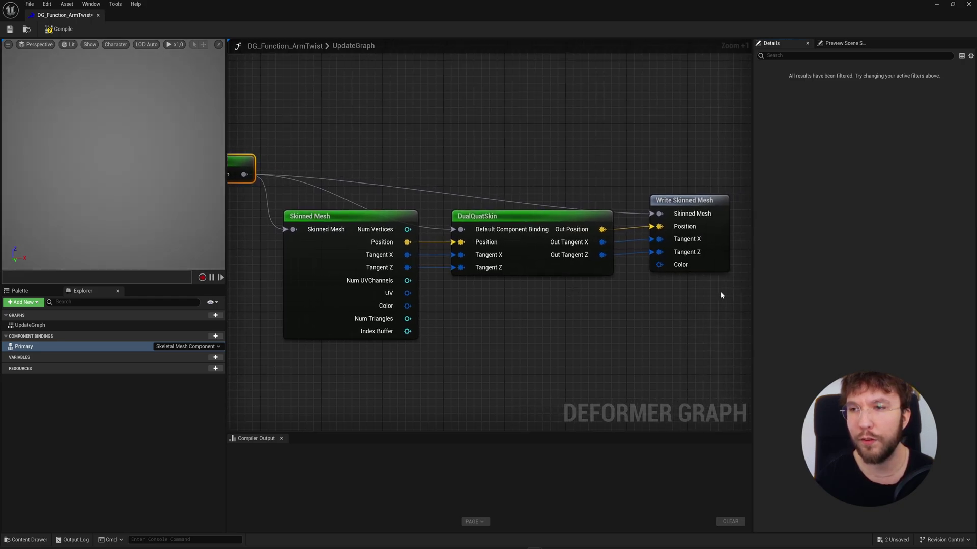
pyautogui.moveTo(549, 323); pyautogui.dragTo(582, 326, button='right')
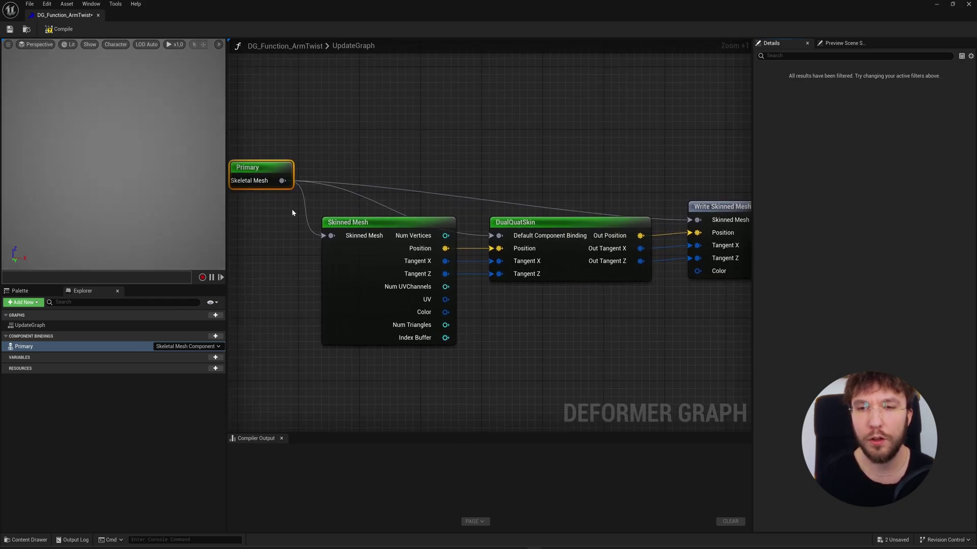
# Compile and save DG_Function_ArmTwist, then close its editor
pyautogui.click(63, 30)
pyautogui.click(10, 29)
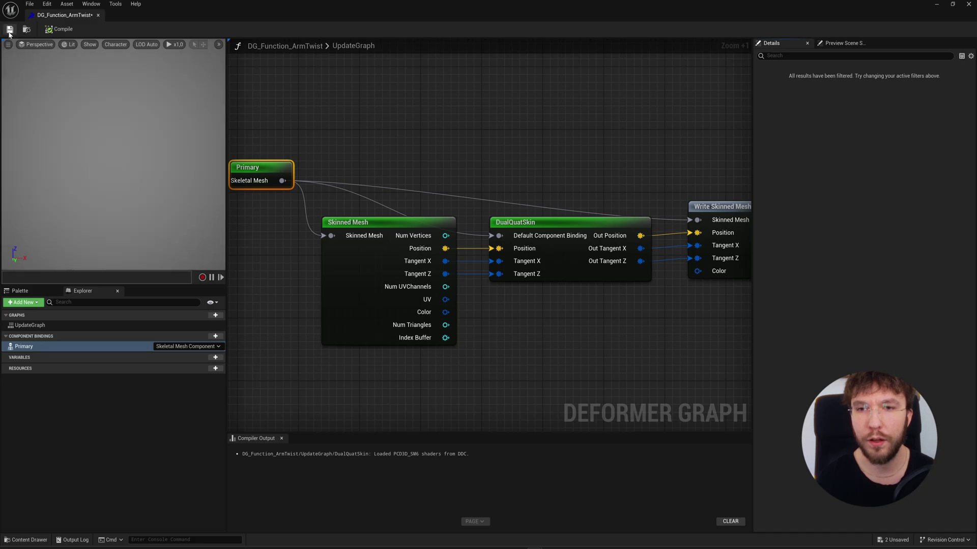
pyautogui.click(98, 16)
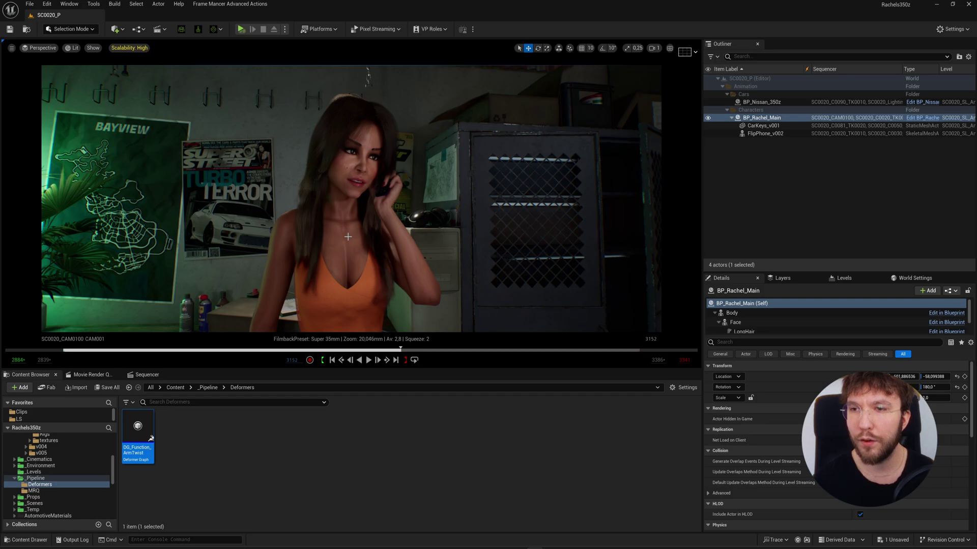
# Open Rachel_v003_Body from the character's Body component Skeletal Mesh Asset
pyautogui.click(349, 233)
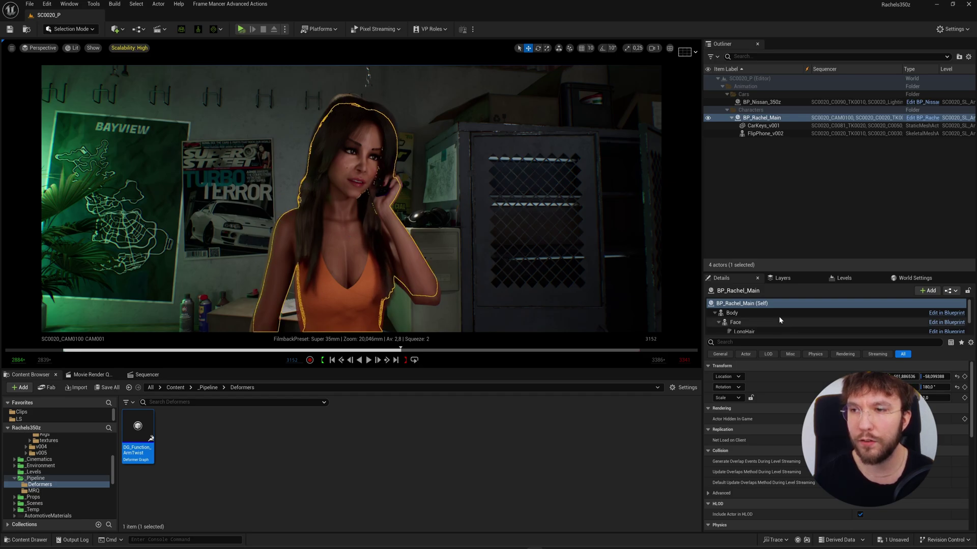
pyautogui.click(740, 314)
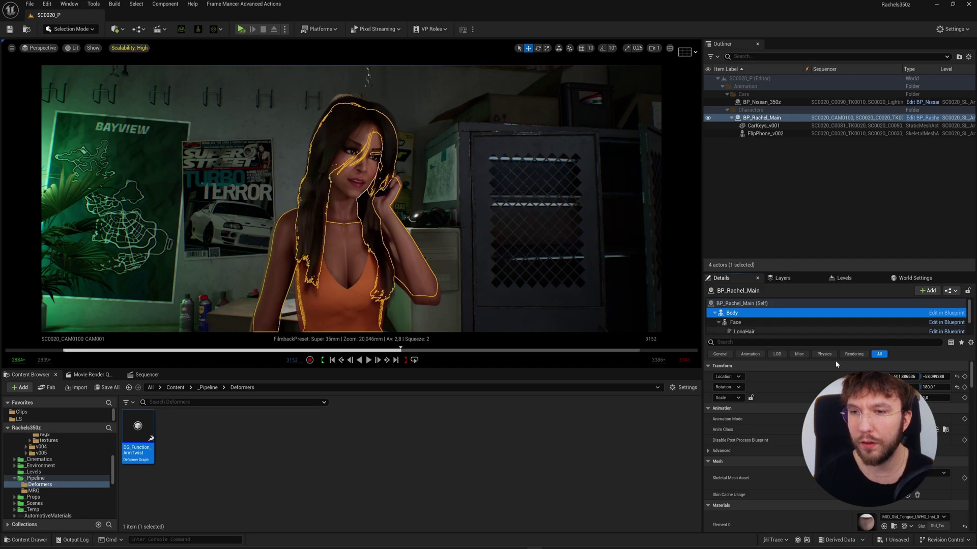
pyautogui.click(908, 495)
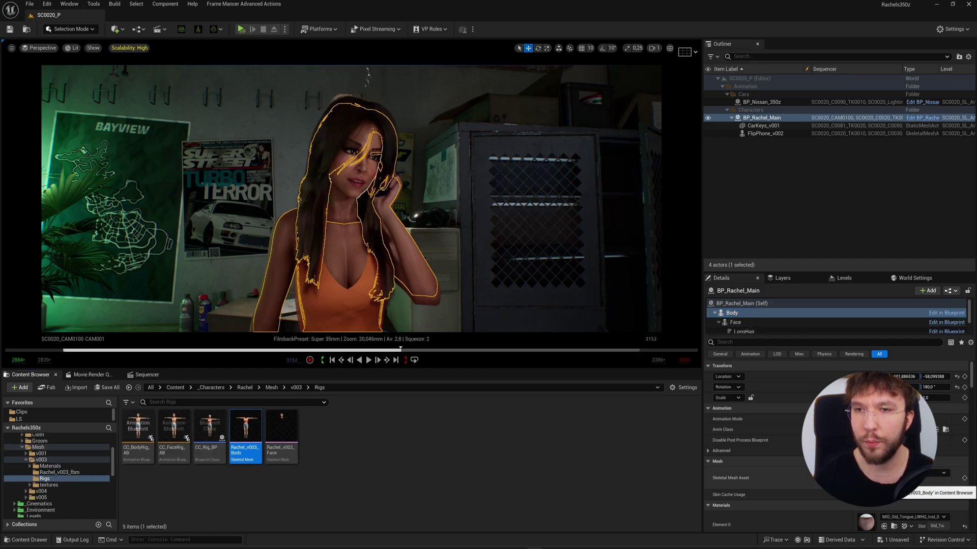
pyautogui.doubleClick(238, 429)
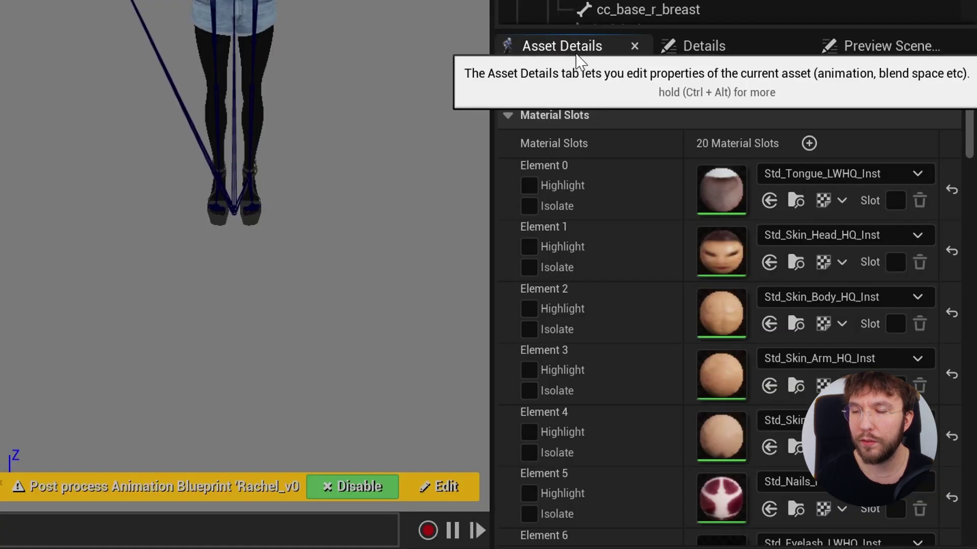
# Set the mesh's Default Mesh Deformer to DG_Function_ArmTwist via the 'deform' property search
pyautogui.click(625, 304)
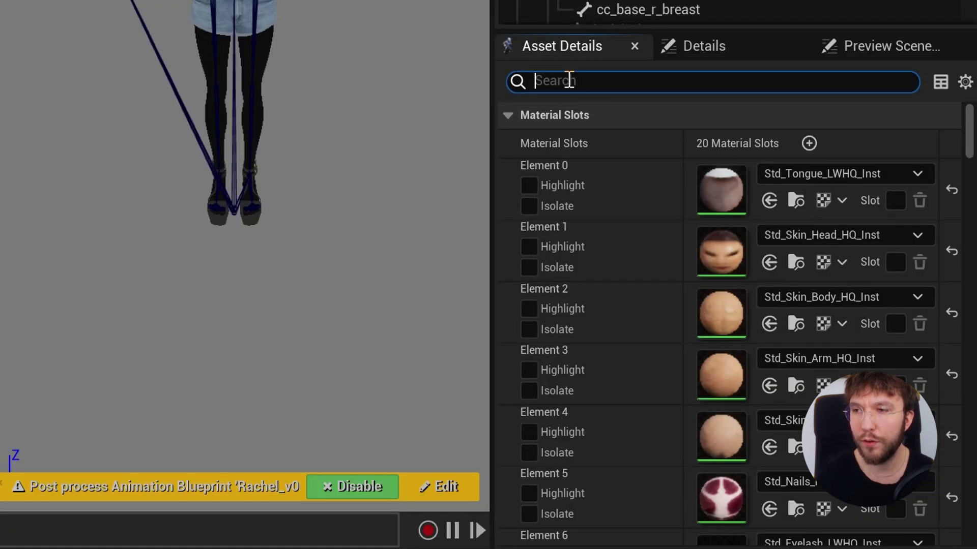
pyautogui.write('deform')
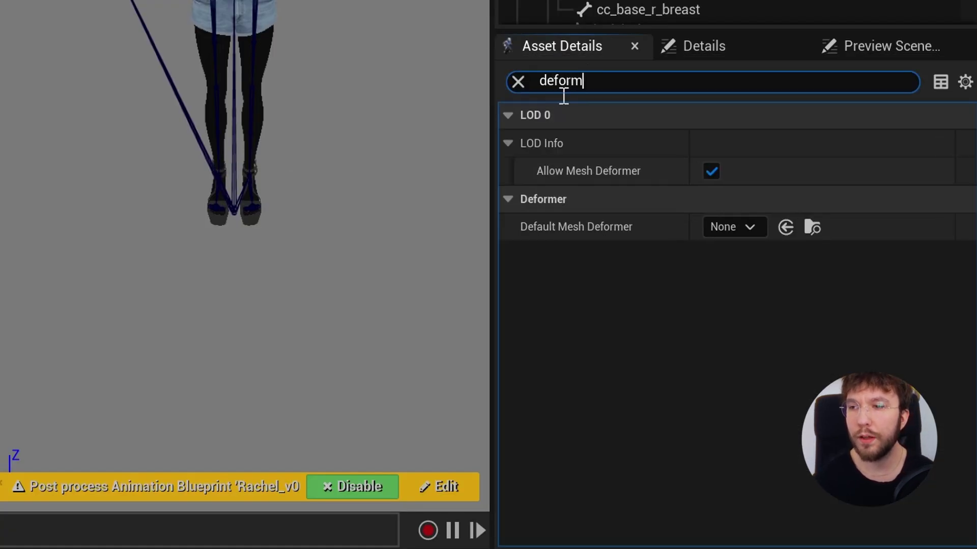
pyautogui.click(733, 229)
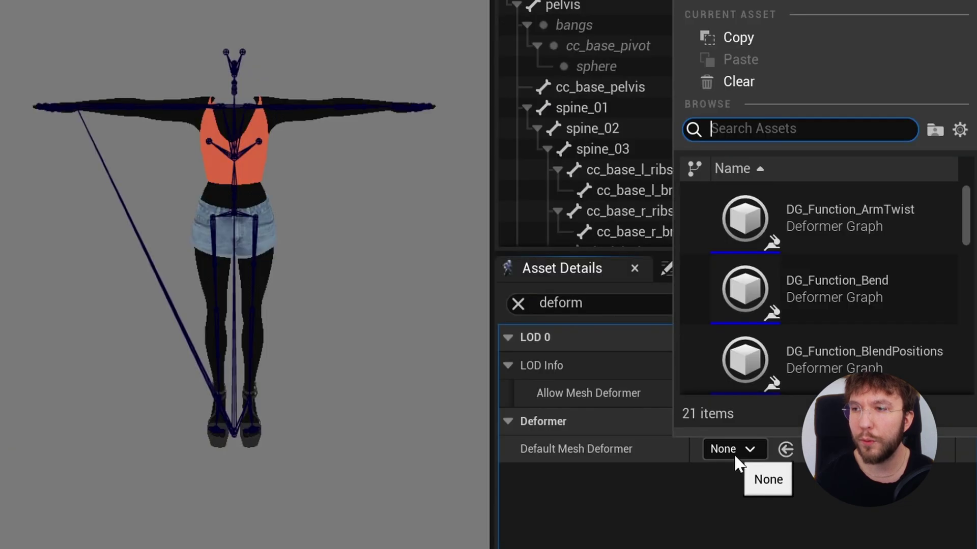
pyautogui.write('twist')
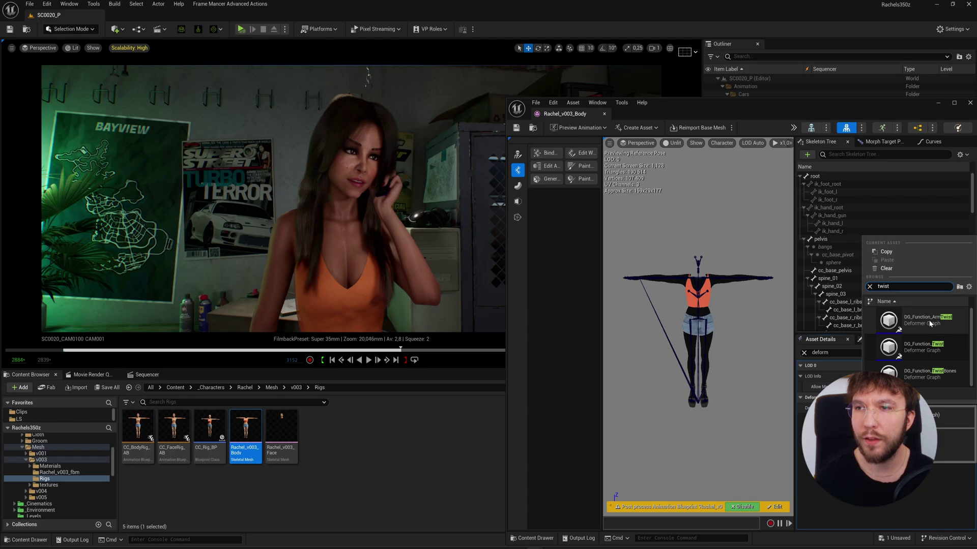
pyautogui.click(853, 218)
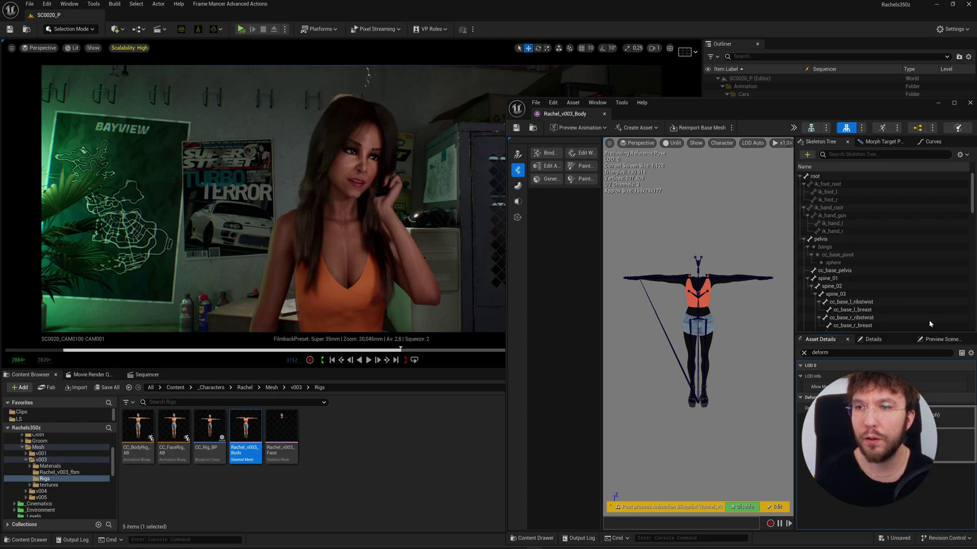
# Save Rachel_v003_Body and replay the level sequence from frame 3114
pyautogui.click(516, 127)
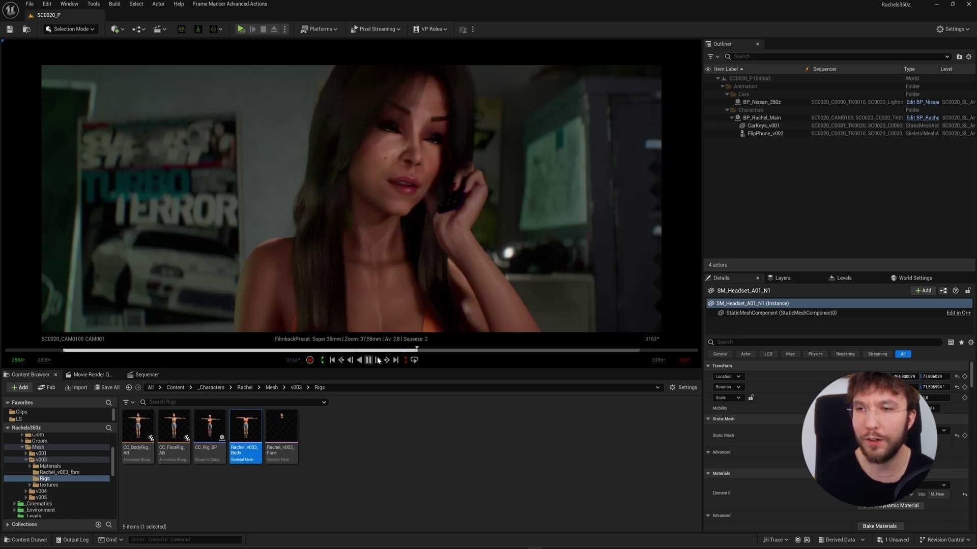
pyautogui.click(377, 360)
pyautogui.click(355, 350)
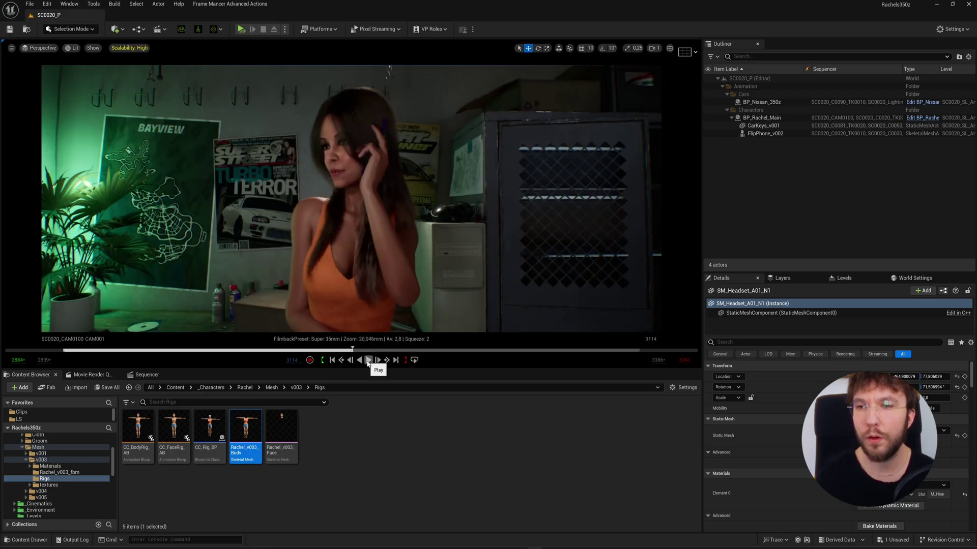
pyautogui.click(368, 361)
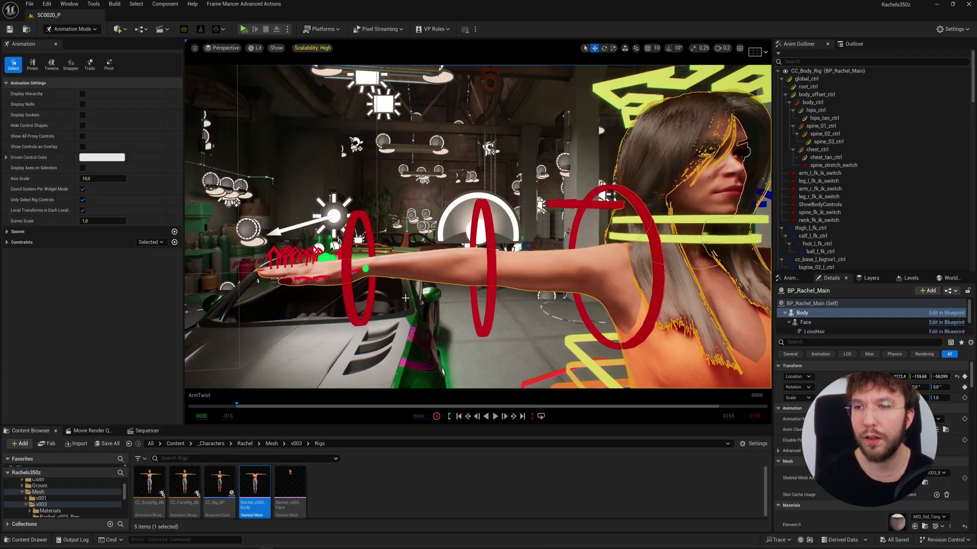
# Select the arm control, switch to rotate, and twist the wrist to check the arm deformation
pyautogui.moveTo(405, 297); pyautogui.dragTo(394, 243, button='right')
pyautogui.click(394, 244)
pyautogui.press('e')
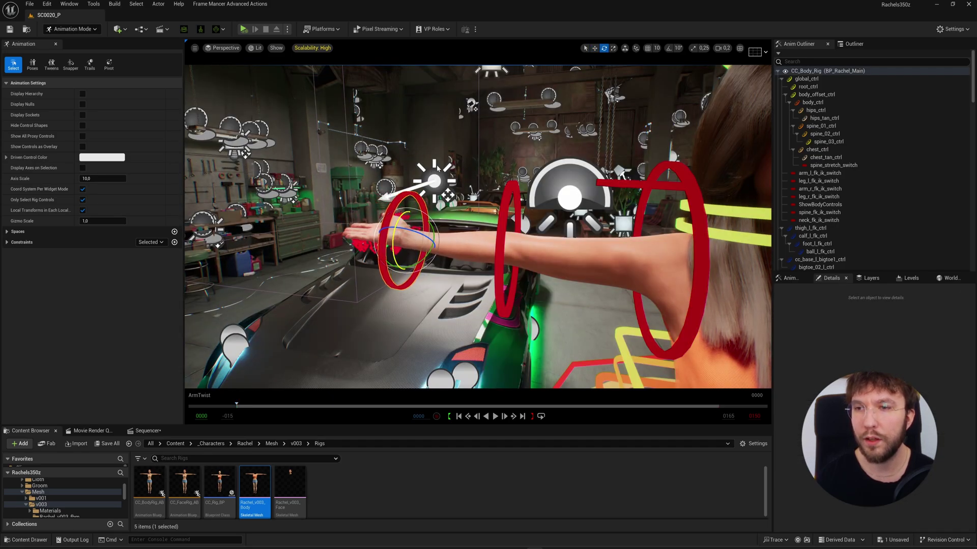
pyautogui.moveTo(395, 243); pyautogui.dragTo(383, 231, button='right')
pyautogui.scroll(-1, 387, 235)
pyautogui.moveTo(454, 289); pyautogui.dragTo(456, 287, button='right')
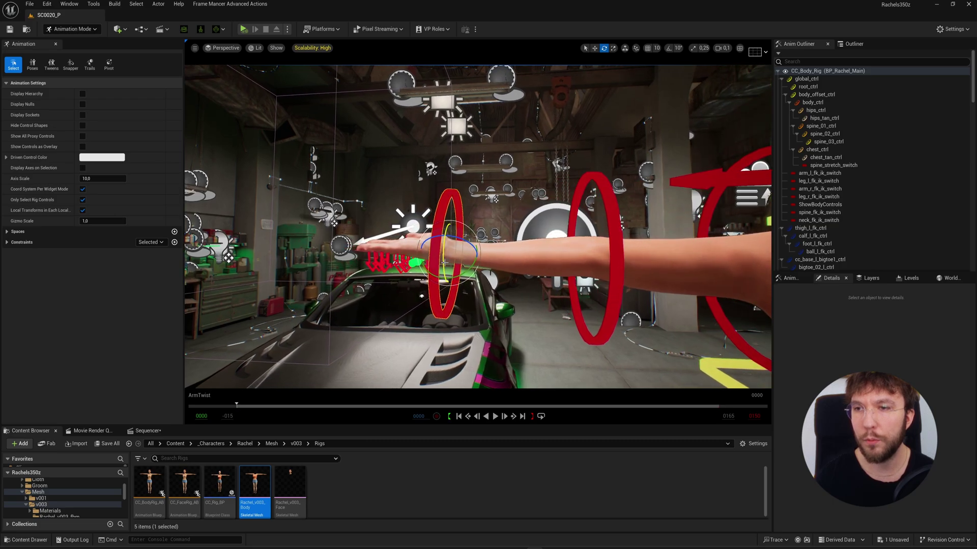
pyautogui.moveTo(444, 263); pyautogui.dragTo(448, 241)
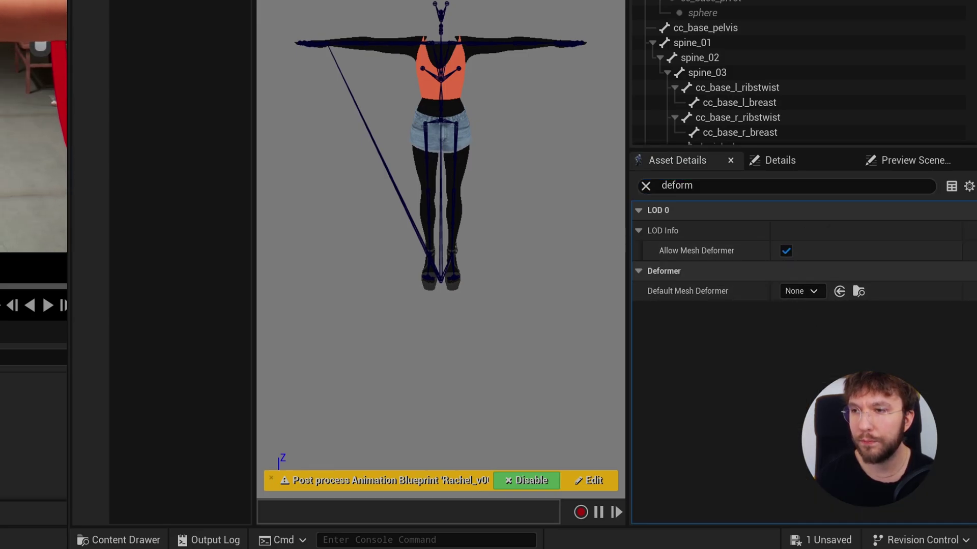
# Set Rachel_v003_Body's Default Mesh Deformer from None to DG_Function_ArmTwist
pyautogui.click(799, 292)
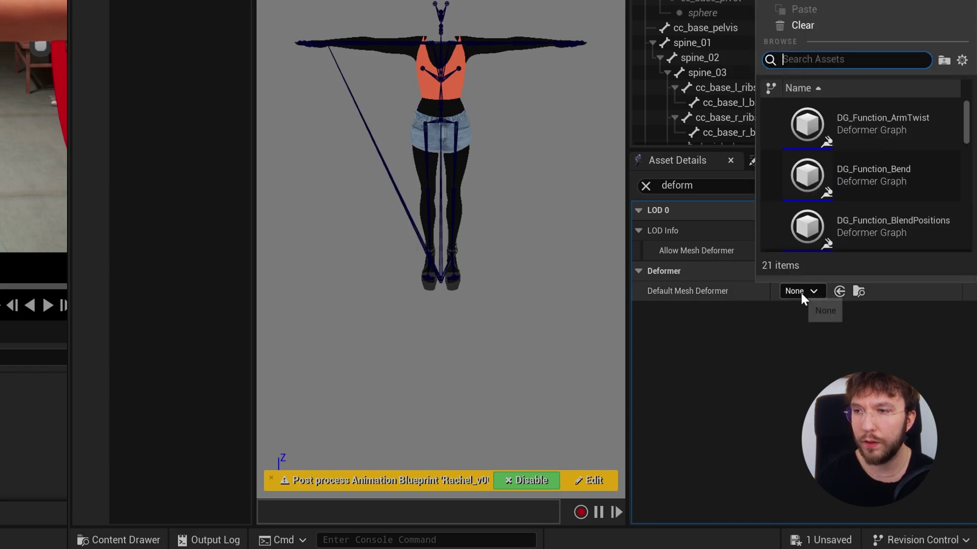
pyautogui.click(862, 129)
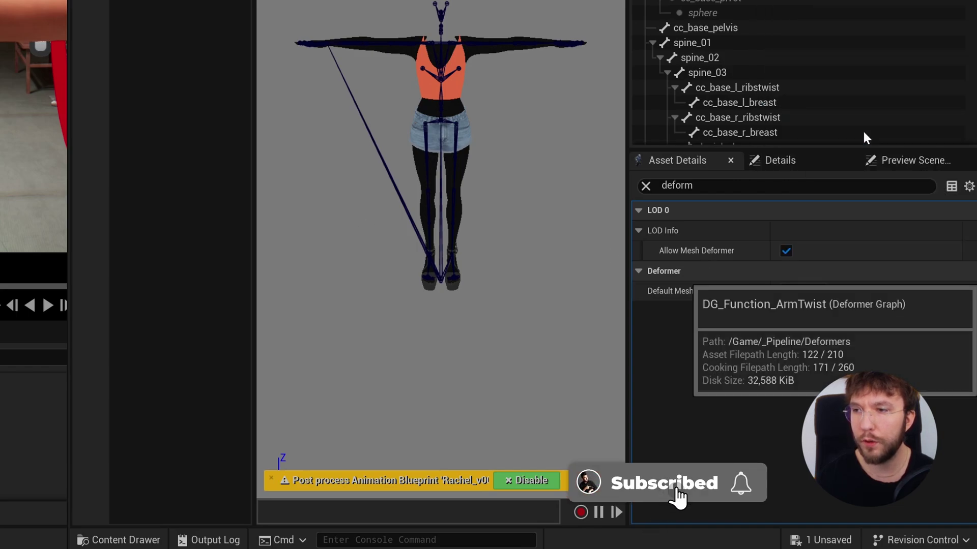